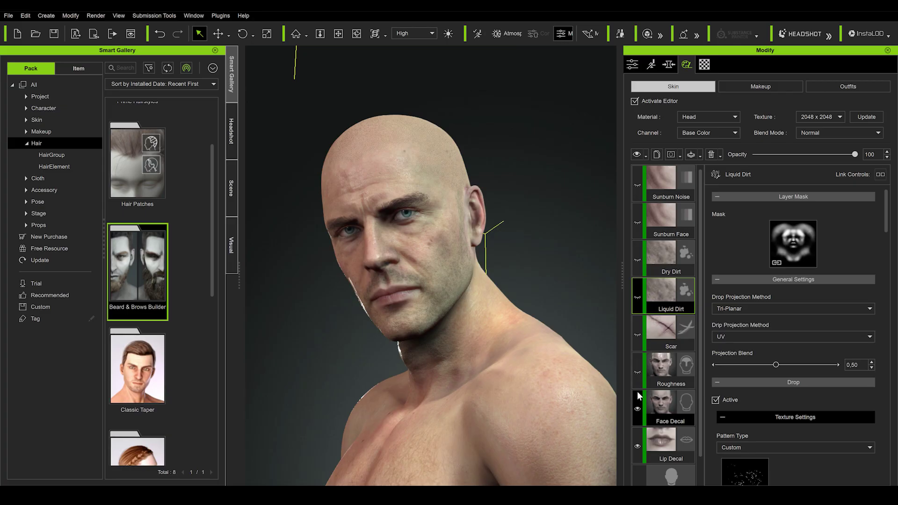
Step: Turn on the Scar skin layer on the head material
{"action": "left_click", "coordinate": [637, 334]}
Step: Enable and select the Dry Dirt skin layer, then rotate the arm at the shoulder and play back
{"action": "left_click", "coordinate": [637, 260]}
{"action": "left_click", "coordinate": [661, 255]}
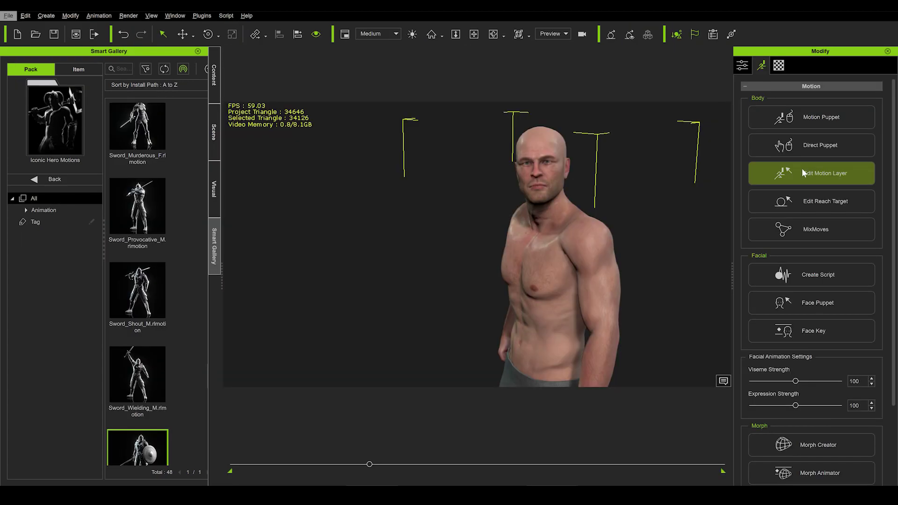
{"action": "left_click", "coordinate": [801, 170]}
{"action": "left_click", "coordinate": [533, 220]}
{"action": "left_click_drag", "start_coordinate": [500, 247], "coordinate": [469, 187]}
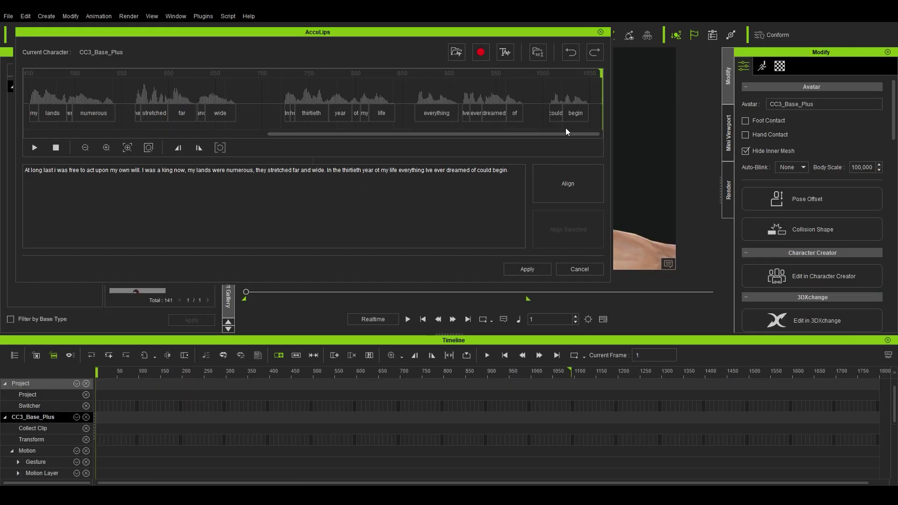
{"action": "left_click", "coordinate": [514, 271]}
{"action": "key", "text": "space"}
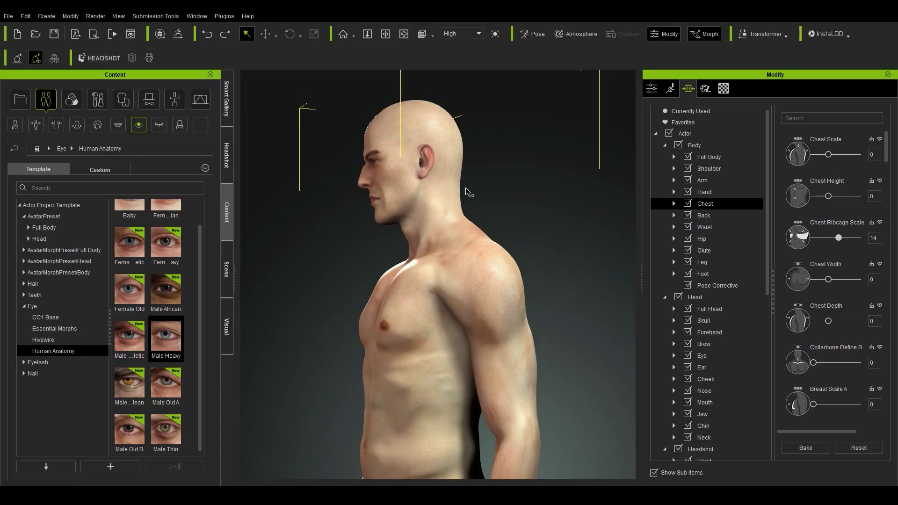
Step: Widen the ribcage, deepen the chest, and set Lower Leg Scale 27, Calf Scale A 51, Calf Scale B 59
{"action": "left_click_drag", "start_coordinate": [828, 238], "coordinate": [839, 239]}
{"action": "left_click_drag", "start_coordinate": [828, 320], "coordinate": [819, 323]}
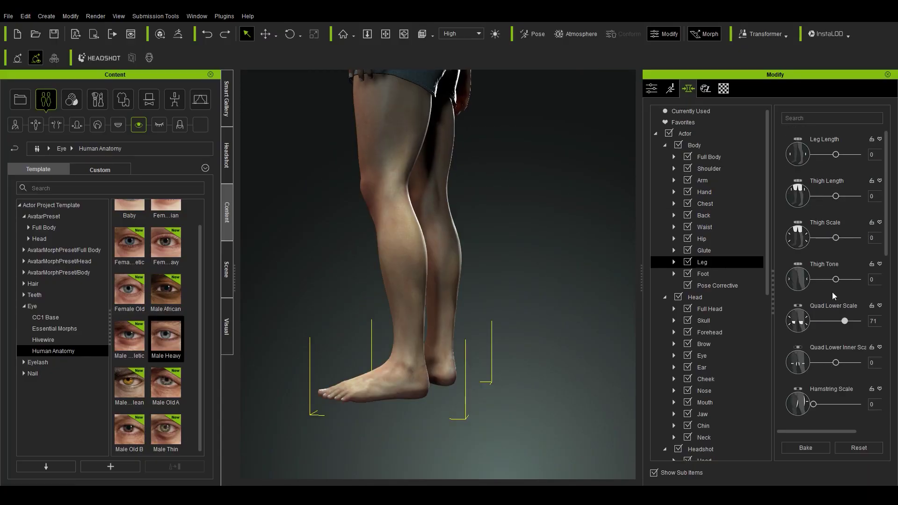
{"action": "scroll", "coordinate": [832, 292], "scroll_direction": "down", "scroll_amount": 5}
{"action": "left_click_drag", "start_coordinate": [841, 327], "coordinate": [845, 328]}
{"action": "left_click_drag", "start_coordinate": [836, 285], "coordinate": [841, 285]}
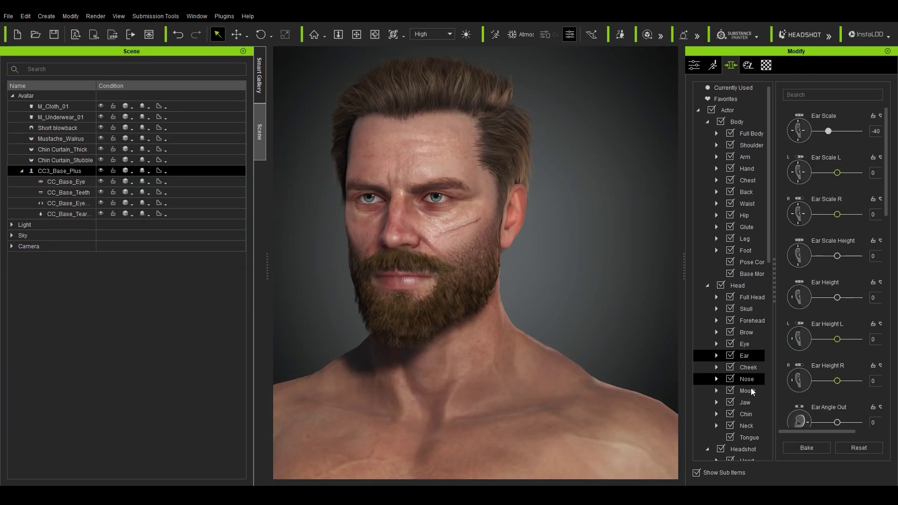
Step: Set jaw definition to -40 and chin height to 63
{"action": "left_click_drag", "start_coordinate": [830, 331], "coordinate": [822, 331]}
{"action": "left_click", "coordinate": [744, 343]}
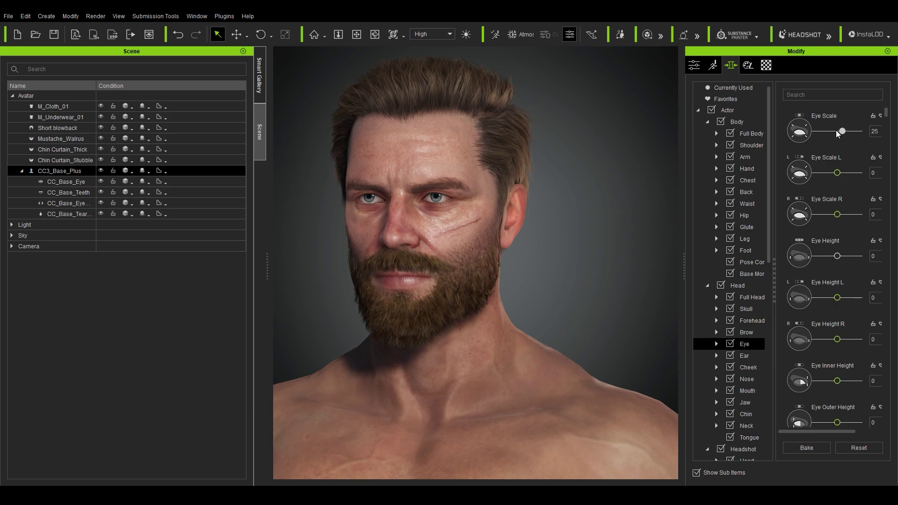
{"action": "left_click", "coordinate": [745, 414]}
{"action": "left_click_drag", "start_coordinate": [837, 132], "coordinate": [853, 133]}
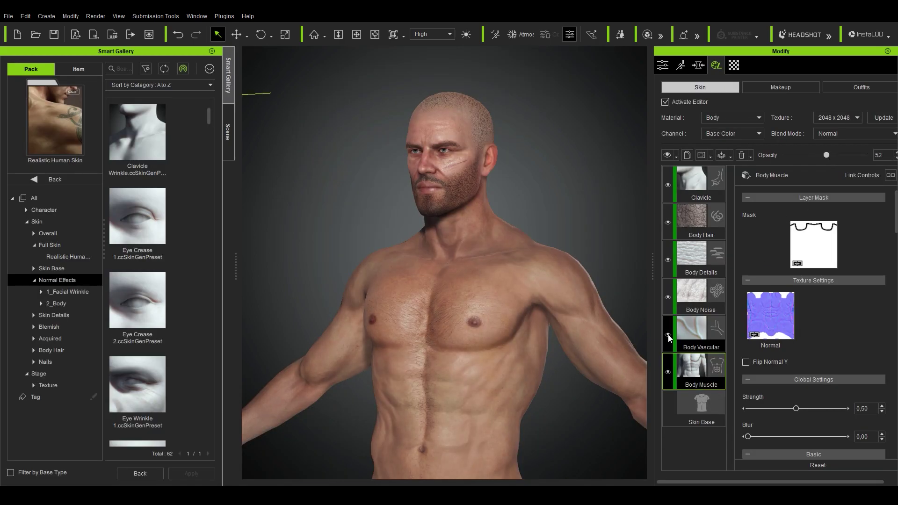
Step: Switch skin editing to the Head material and apply M_hair_3 to the hair
{"action": "left_click", "coordinate": [692, 184]}
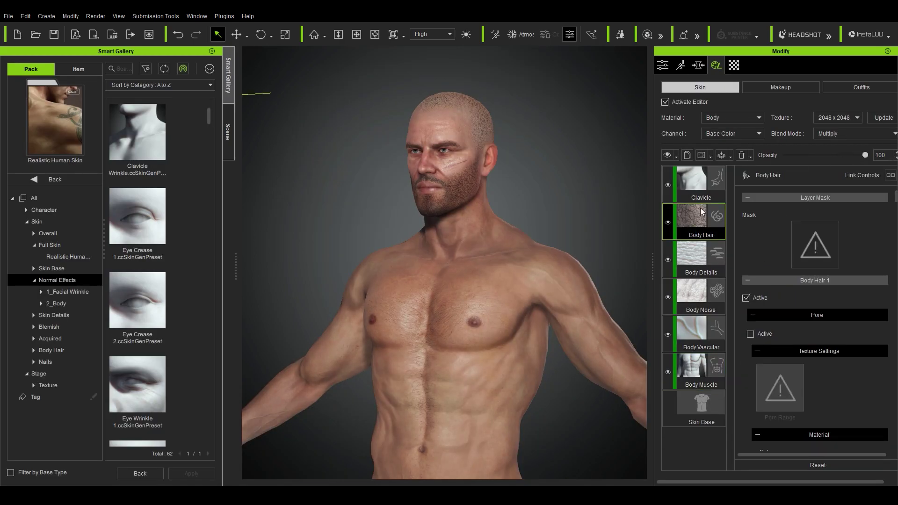
{"action": "left_click", "coordinate": [731, 117]}
{"action": "left_click", "coordinate": [731, 131]}
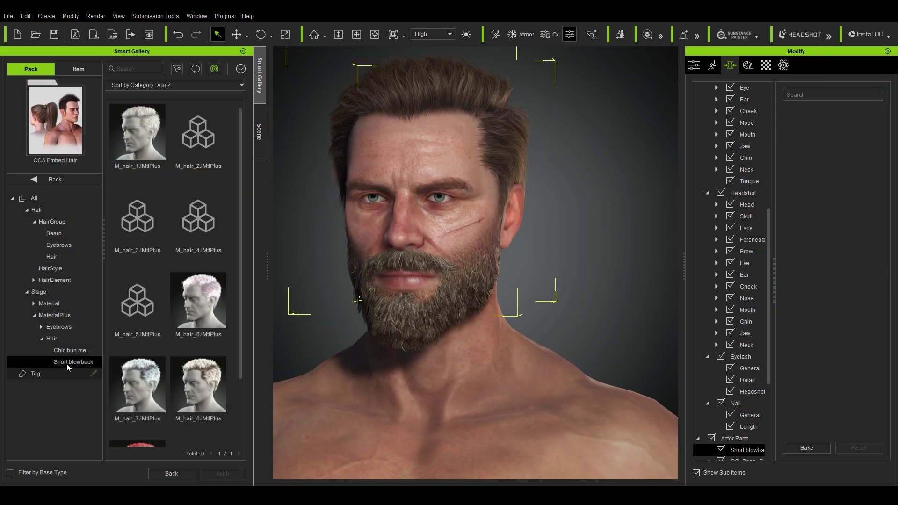
{"action": "left_click_drag", "start_coordinate": [138, 220], "coordinate": [468, 112]}
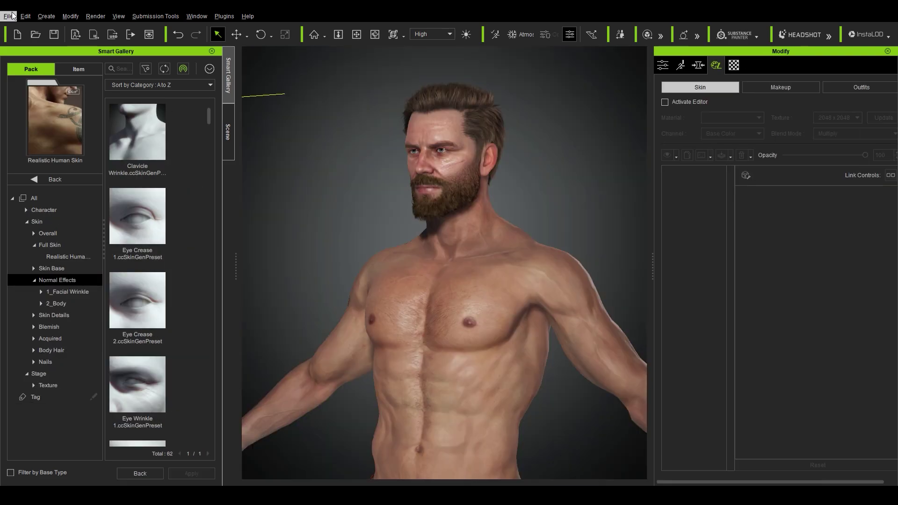
Step: Send the character to iClone from the File export commands
{"action": "left_click", "coordinate": [9, 16]}
{"action": "mouse_move", "coordinate": [31, 103]}
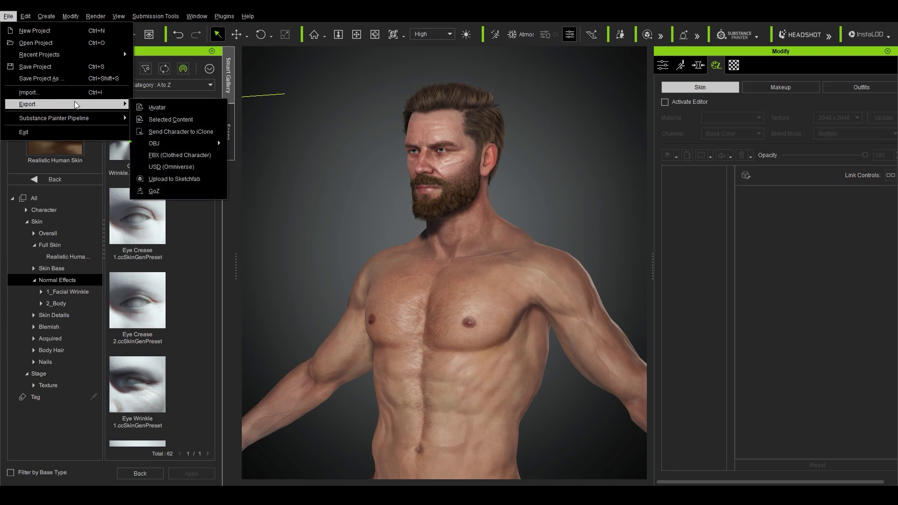
{"action": "left_click", "coordinate": [181, 132]}
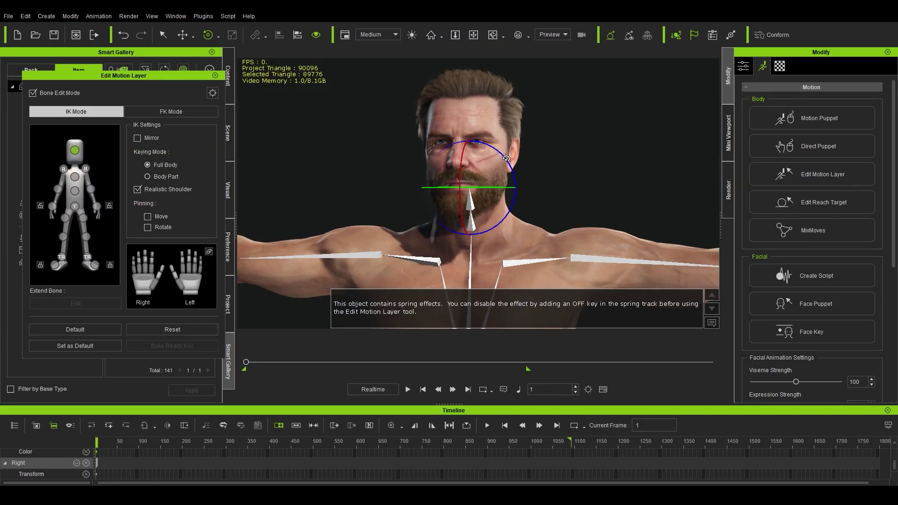
Step: Turn the head, then try the 3_Happy, 4_Happy and 8_Happy face expressions
{"action": "left_click_drag", "start_coordinate": [505, 159], "coordinate": [491, 205]}
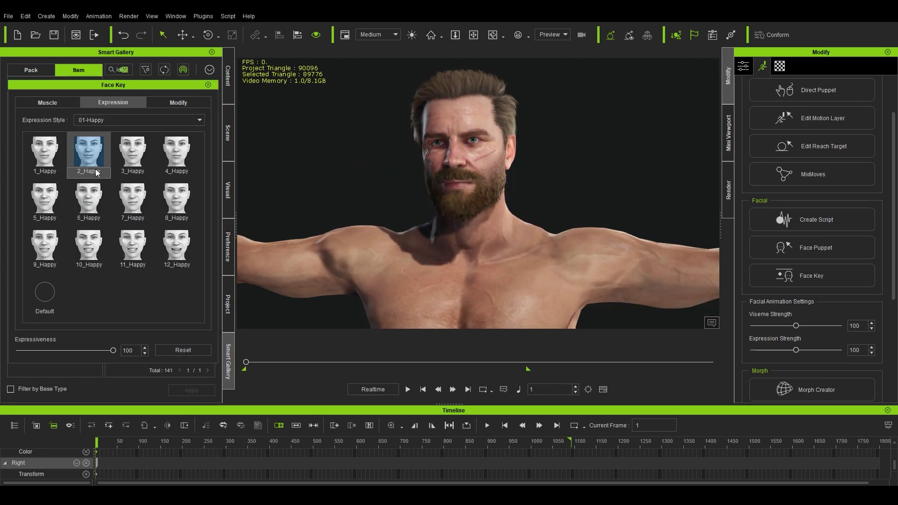
{"action": "left_click", "coordinate": [132, 166]}
{"action": "left_click", "coordinate": [176, 168]}
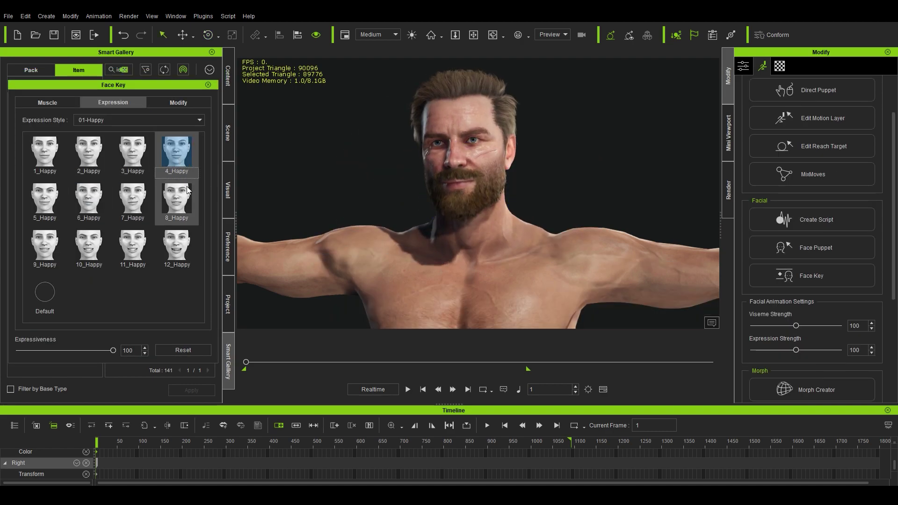
{"action": "left_click", "coordinate": [186, 200]}
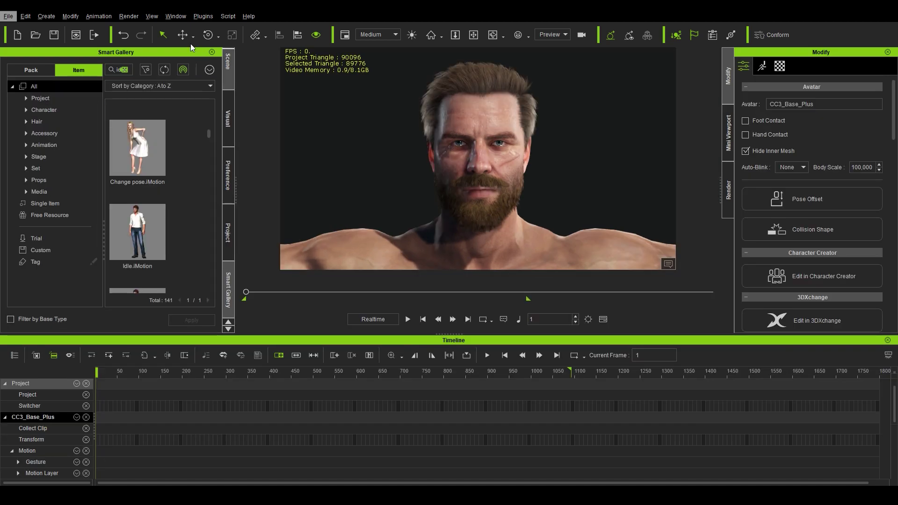
{"action": "left_click", "coordinate": [95, 16]}
Step: Load the voice_clip audio into AccuLips and generate script text from the speech
{"action": "mouse_move", "coordinate": [102, 28]}
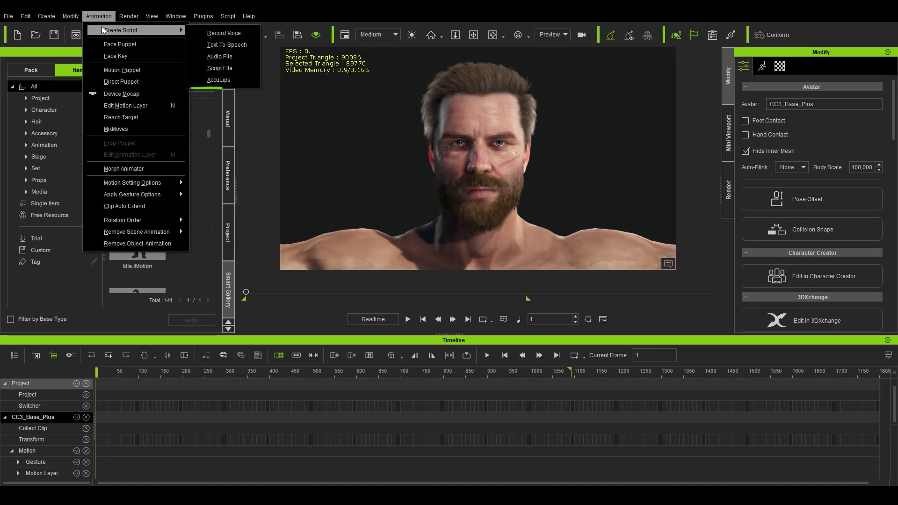
{"action": "left_click", "coordinate": [237, 82]}
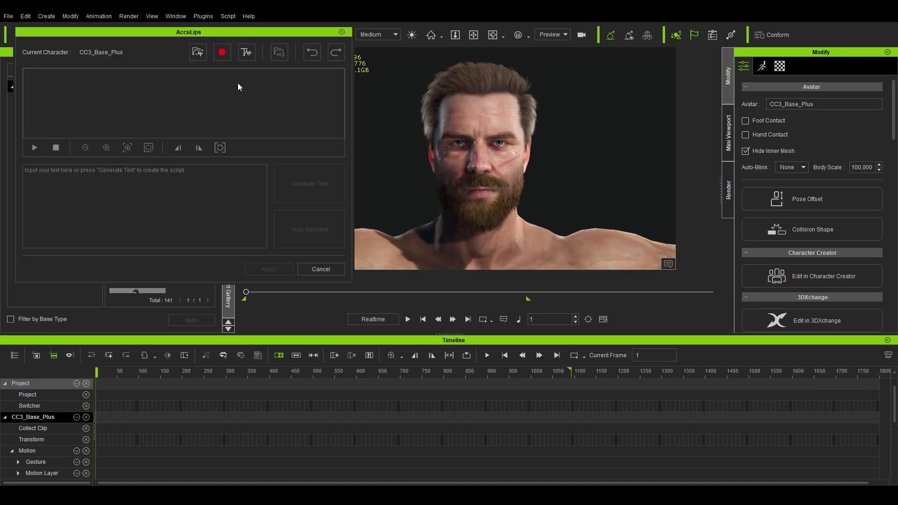
{"action": "left_click", "coordinate": [196, 53]}
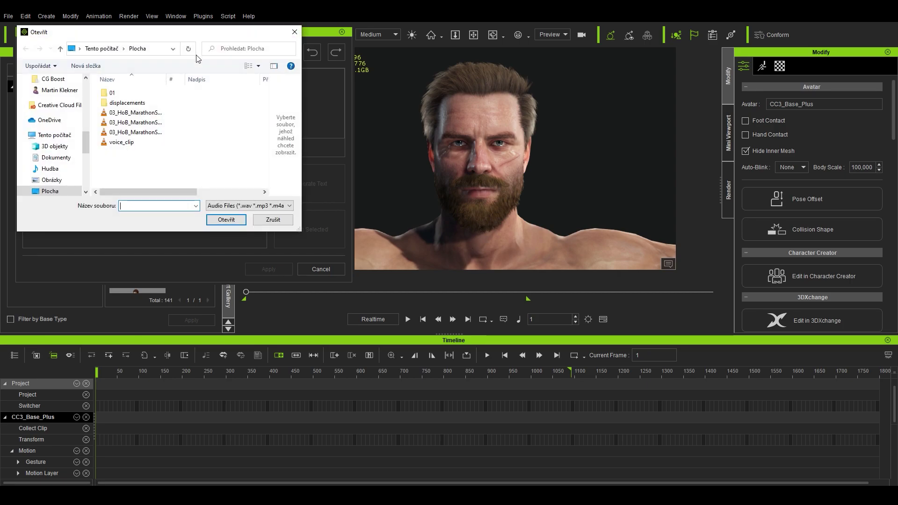
{"action": "left_click", "coordinate": [130, 143]}
{"action": "double_click", "coordinate": [130, 144]}
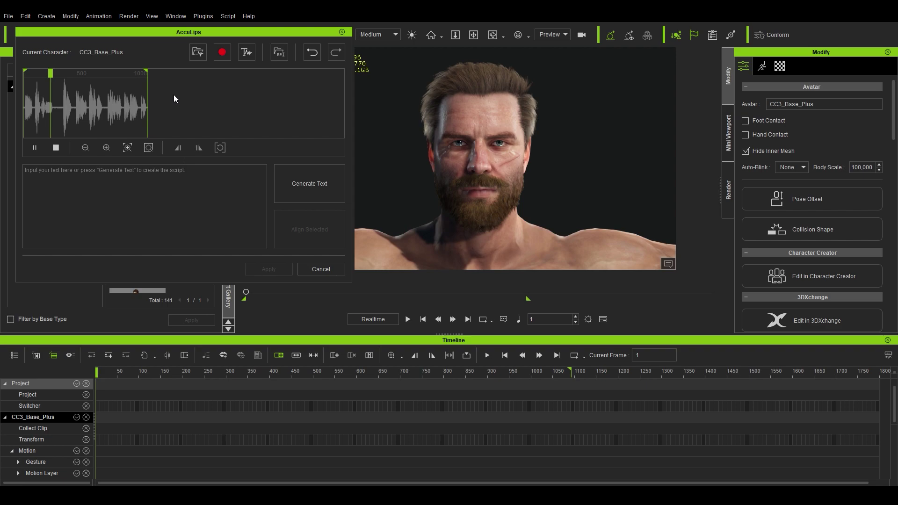
{"action": "left_click", "coordinate": [309, 183]}
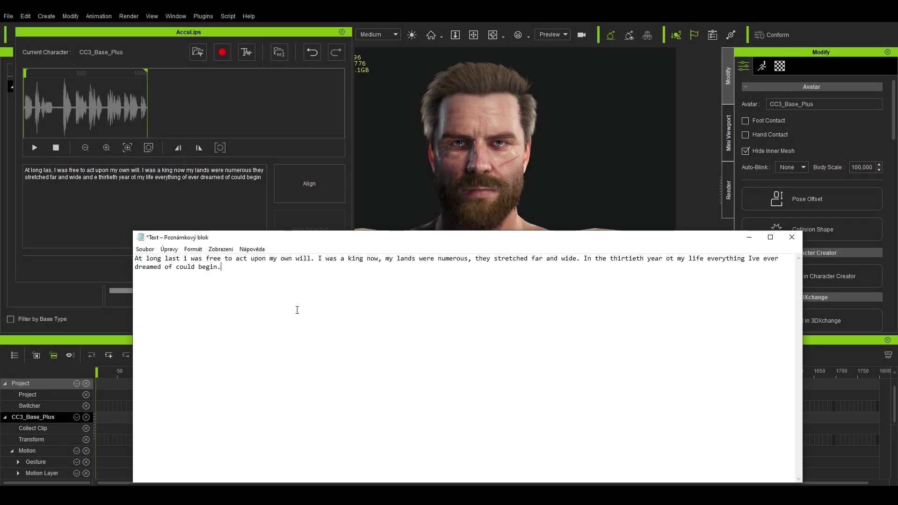
Step: Paste the Notepad narration over the AccuLips script and correct the opening to ', I'
{"action": "key", "text": "ctrl+a"}
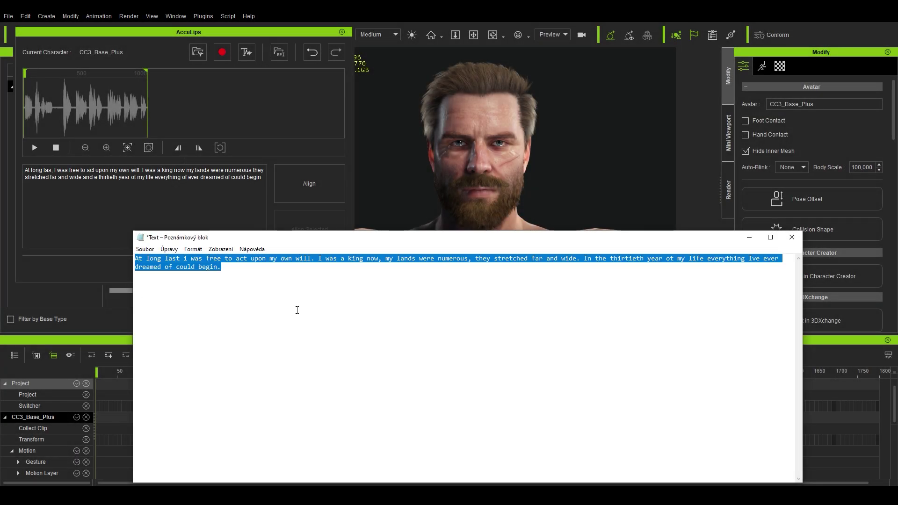
{"action": "key", "text": "ctrl+c"}
{"action": "left_click", "coordinate": [175, 207]}
{"action": "key", "text": "ctrl+a"}
{"action": "key", "text": "ctrl+v"}
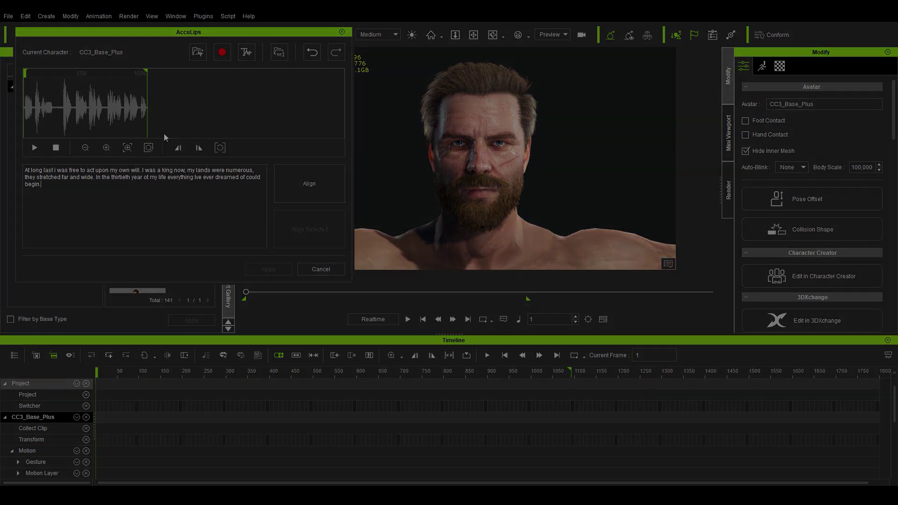
{"action": "key", "text": "BackSpace"}
{"action": "key", "text": "BackSpace"}
{"action": "type", "text": ", I"}
{"action": "key", "text": "Delete"}
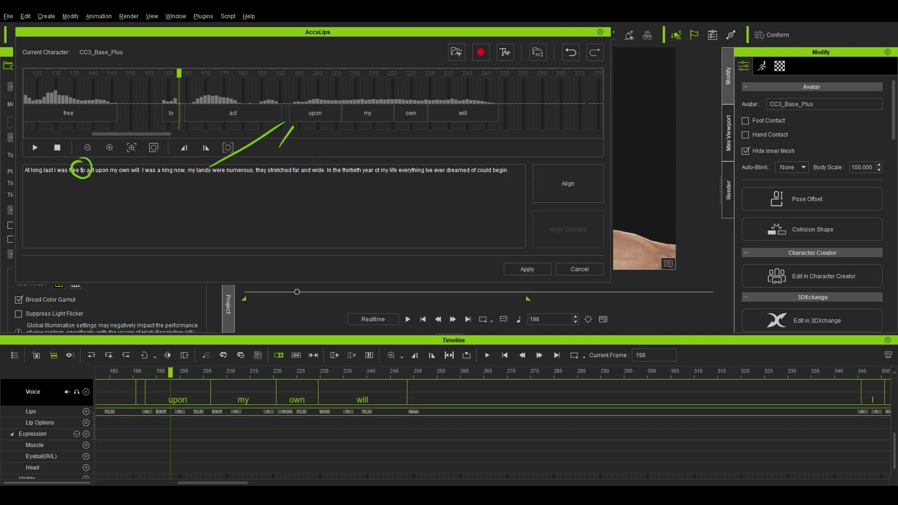
Step: Realign the word 'to', check frames around 157–161, and apply the lip-sync
{"action": "left_click", "coordinate": [315, 112]}
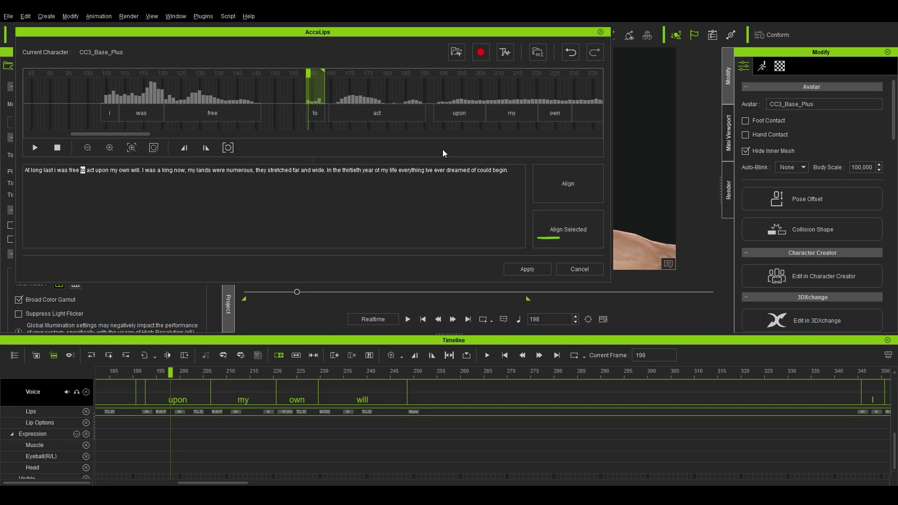
{"action": "left_click", "coordinate": [569, 230]}
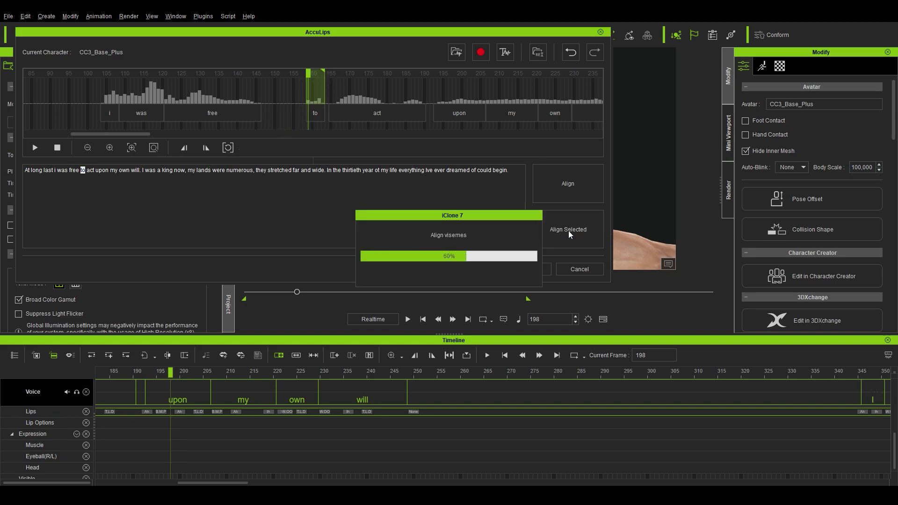
{"action": "left_click", "coordinate": [154, 112]}
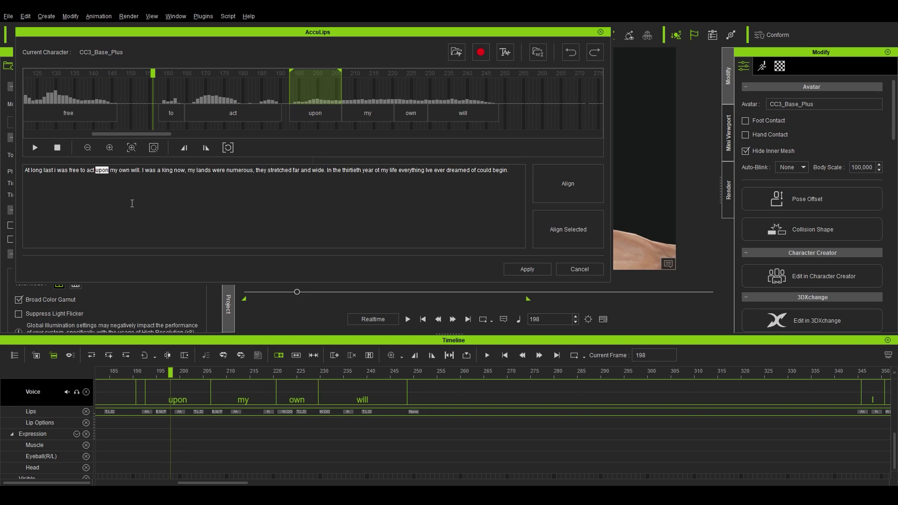
{"action": "left_click_drag", "start_coordinate": [162, 114], "coordinate": [179, 110]}
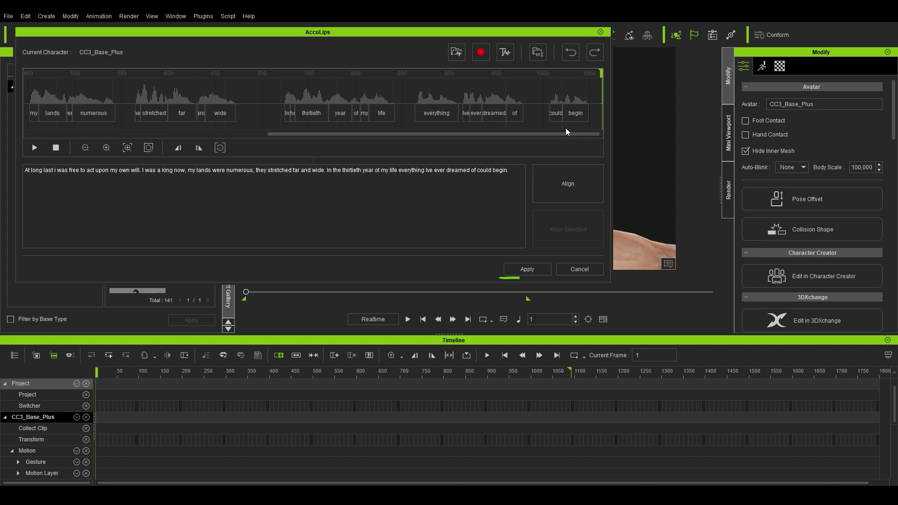
{"action": "left_click", "coordinate": [527, 269]}
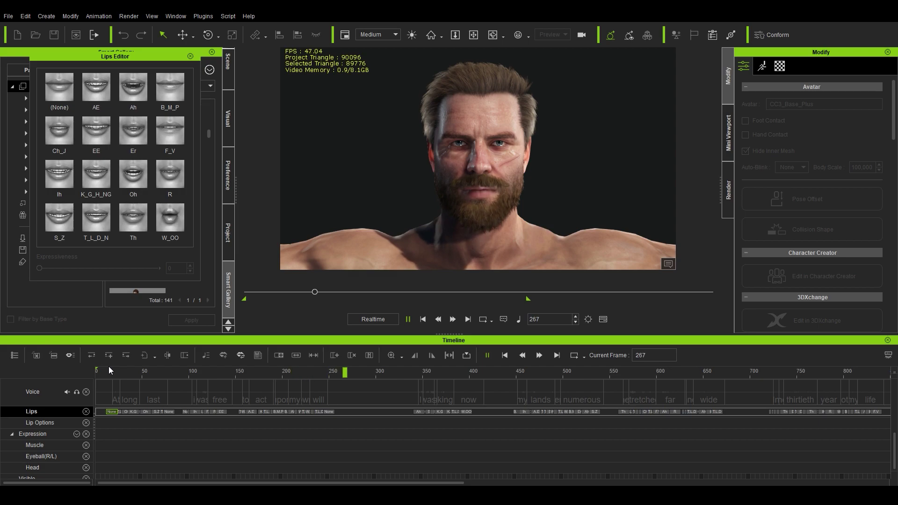
Step: Review the lip-sync playback from around frames 79 and 238, then from the start
{"action": "key", "text": "space"}
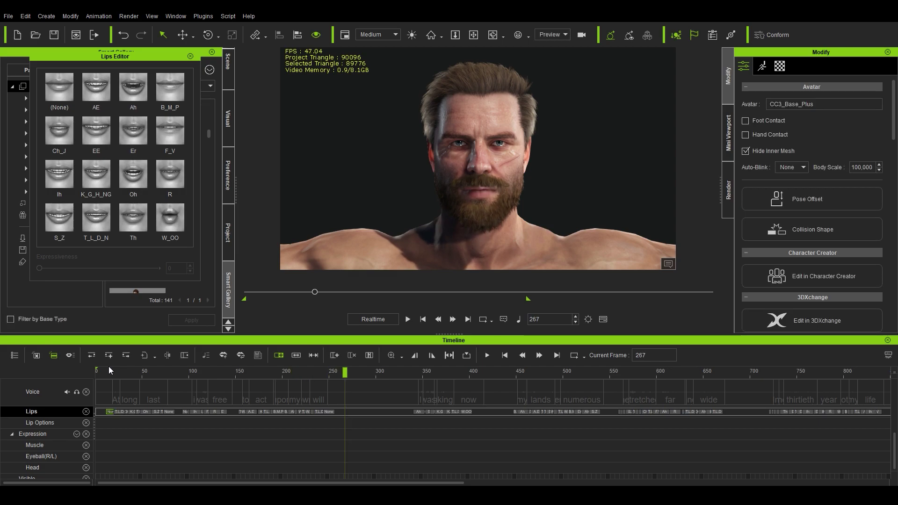
{"action": "scroll", "coordinate": [168, 416], "scroll_direction": "up", "scroll_amount": 5}
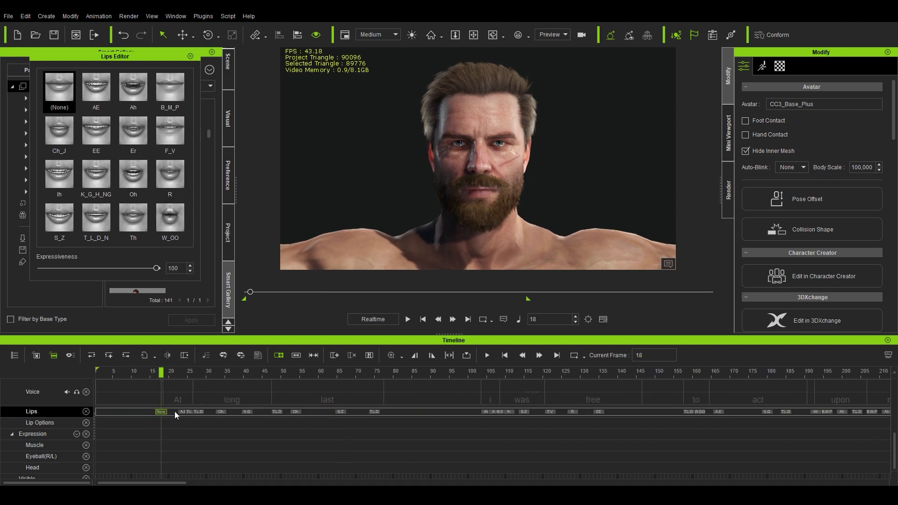
{"action": "left_click_drag", "start_coordinate": [381, 370], "coordinate": [464, 371]}
{"action": "key", "text": "space"}
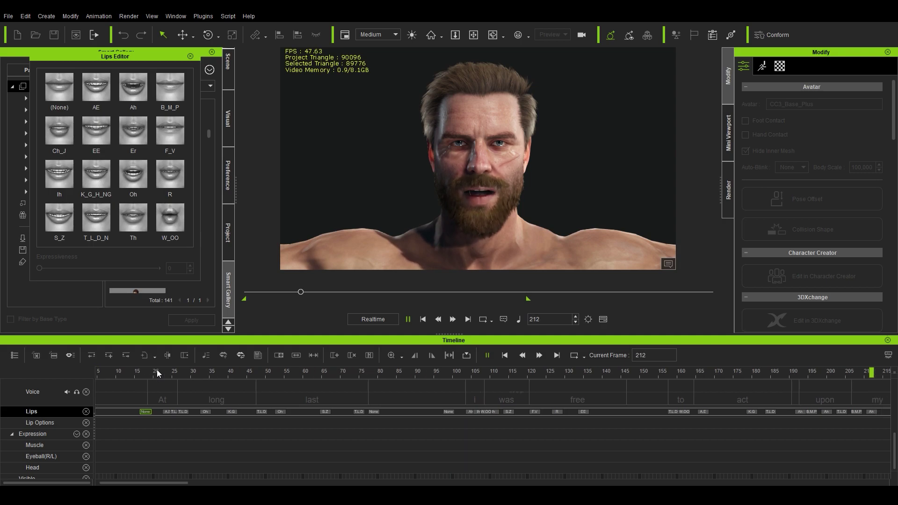
{"action": "left_click_drag", "start_coordinate": [836, 374], "coordinate": [796, 373]}
{"action": "key", "text": "space"}
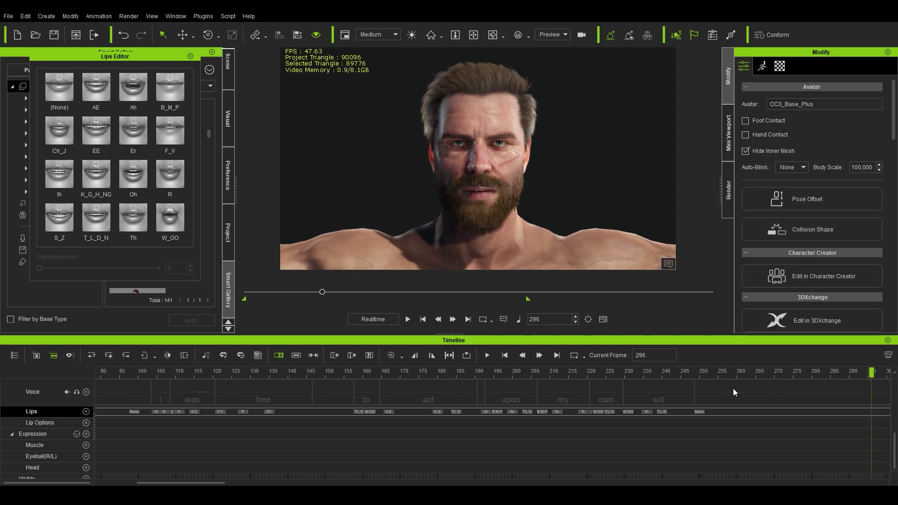
{"action": "key", "text": "space"}
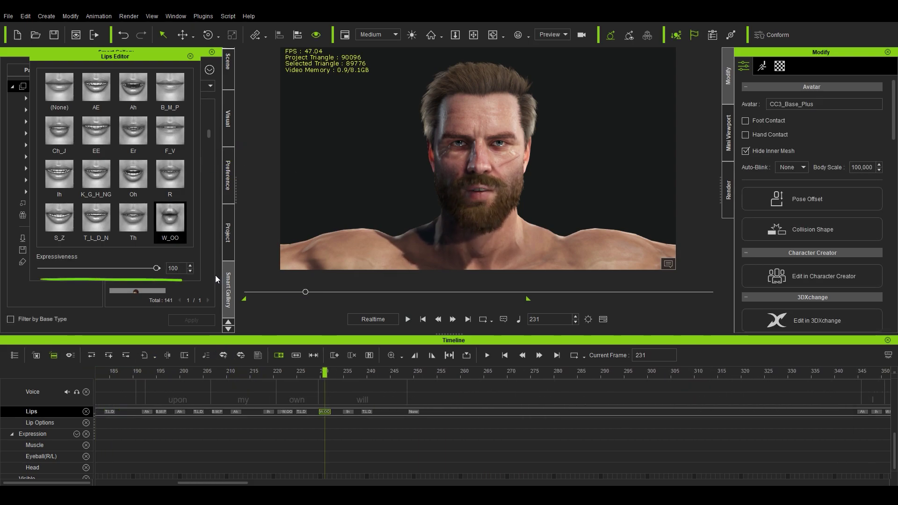
Step: Set the W_OO viseme expressiveness to 140 and replay the lip-sync from the beginning
{"action": "left_click_drag", "start_coordinate": [157, 268], "coordinate": [125, 272]}
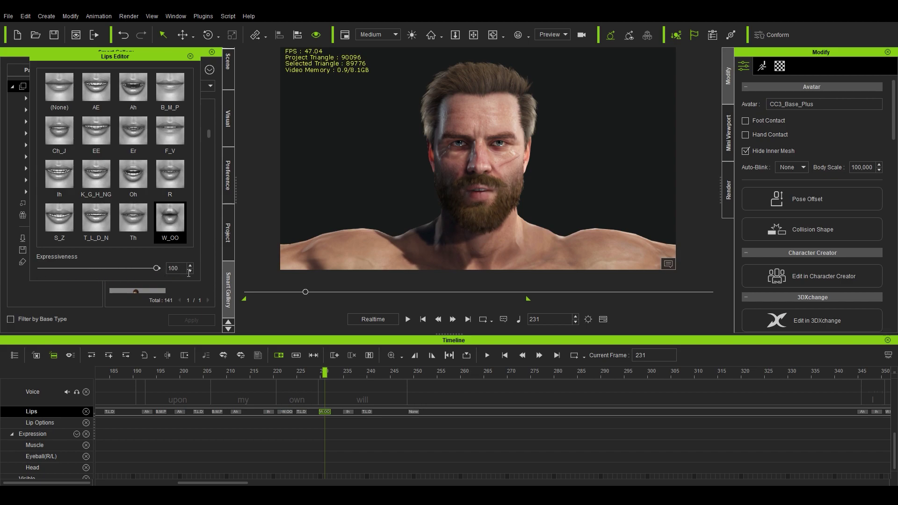
{"action": "type", "text": "140"}
{"action": "left_click", "coordinate": [345, 372]}
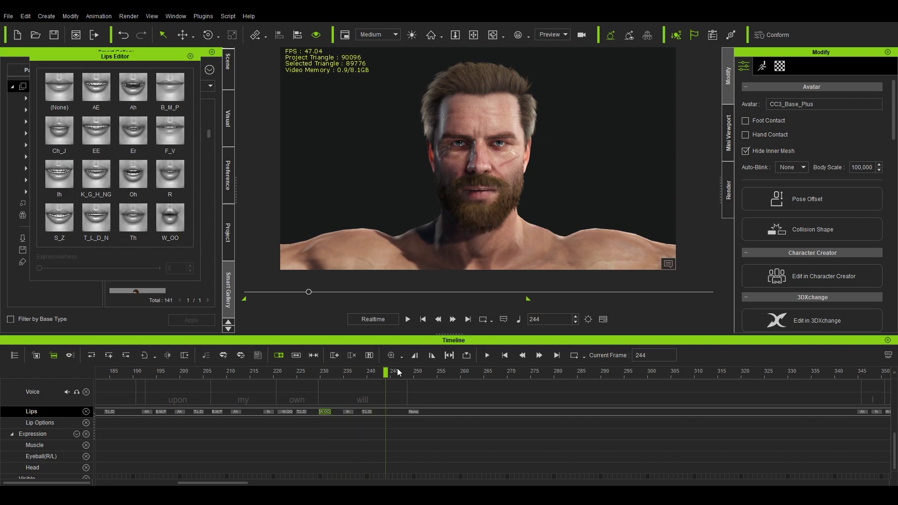
{"action": "scroll", "coordinate": [540, 380], "scroll_direction": "down", "scroll_amount": 3}
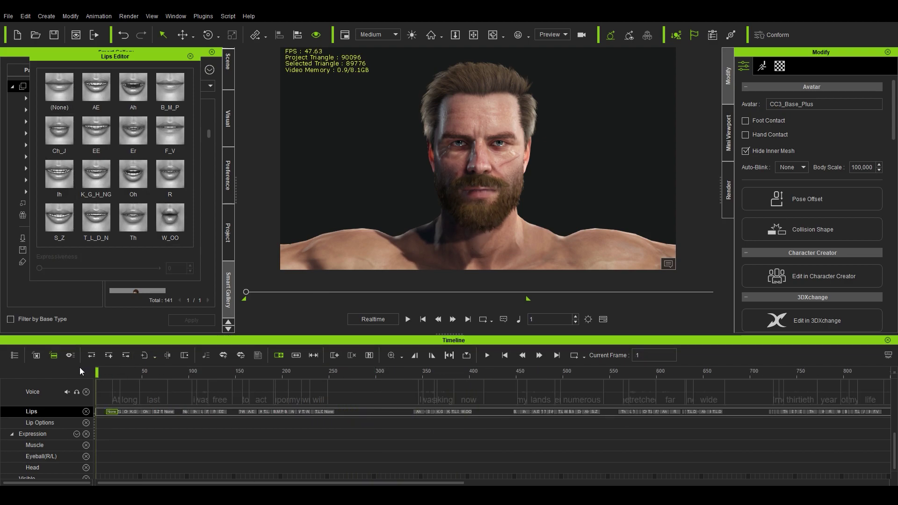
{"action": "left_click", "coordinate": [108, 370]}
{"action": "key", "text": "space"}
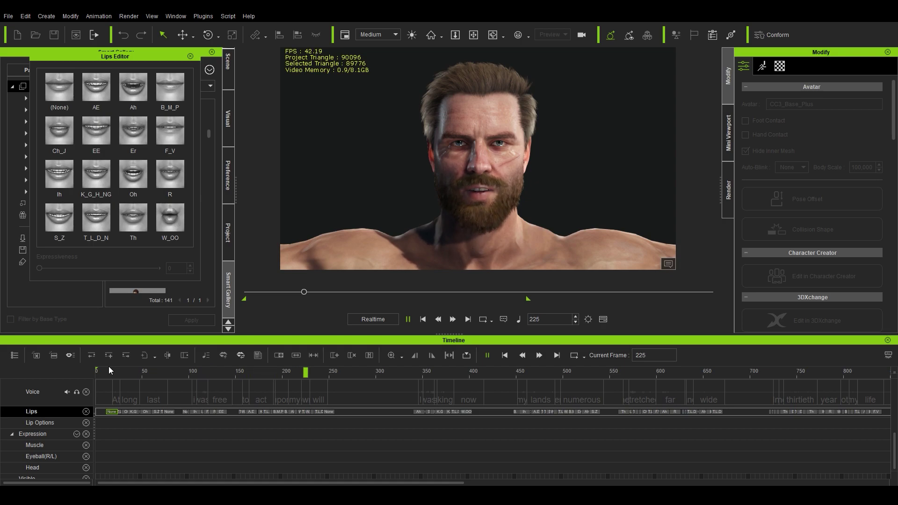
{"action": "key", "text": "space"}
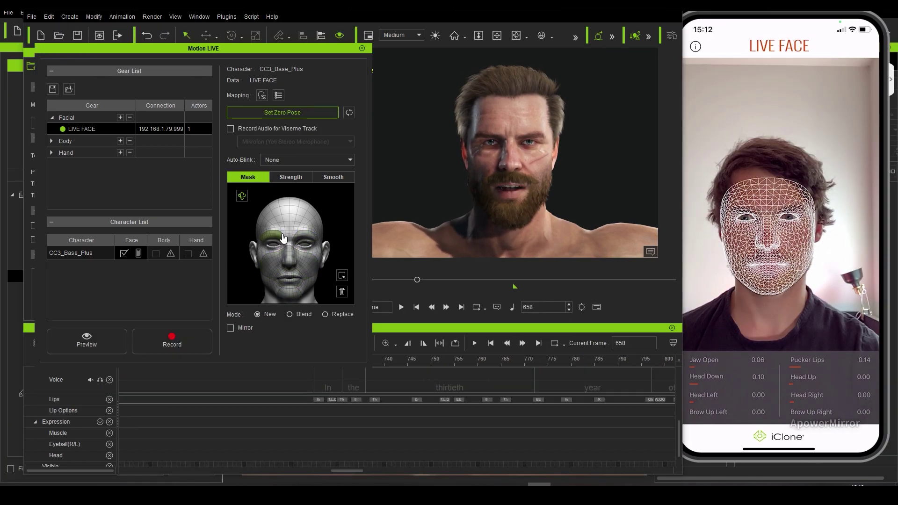
Step: Record a live facial capture take, then arm Motion LIVE for a new take
{"action": "left_click", "coordinate": [143, 335]}
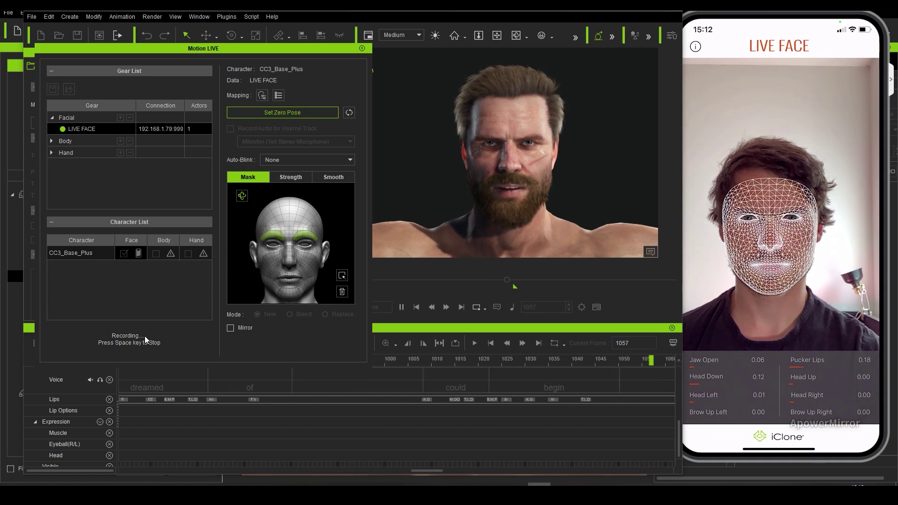
{"action": "left_click", "coordinate": [166, 335]}
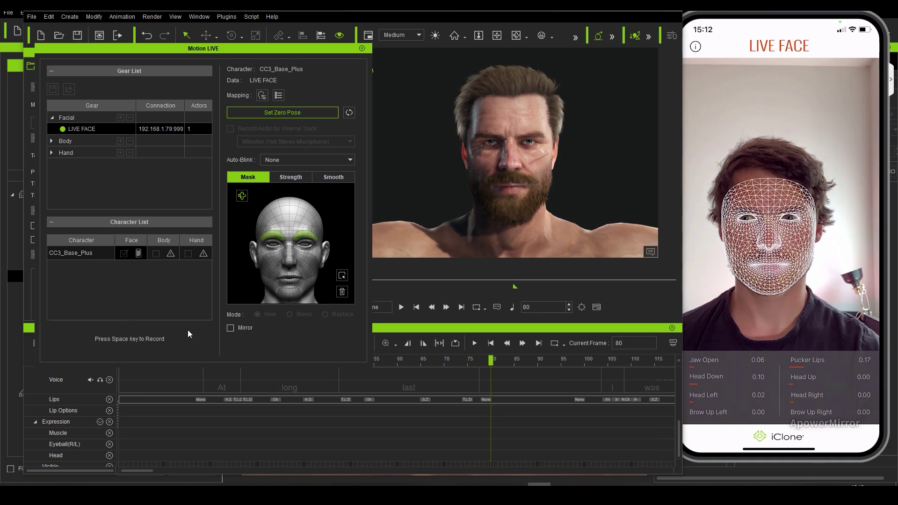
Step: Record the facial capture with Global strength 200 and smoothing activated
{"action": "key", "text": "space"}
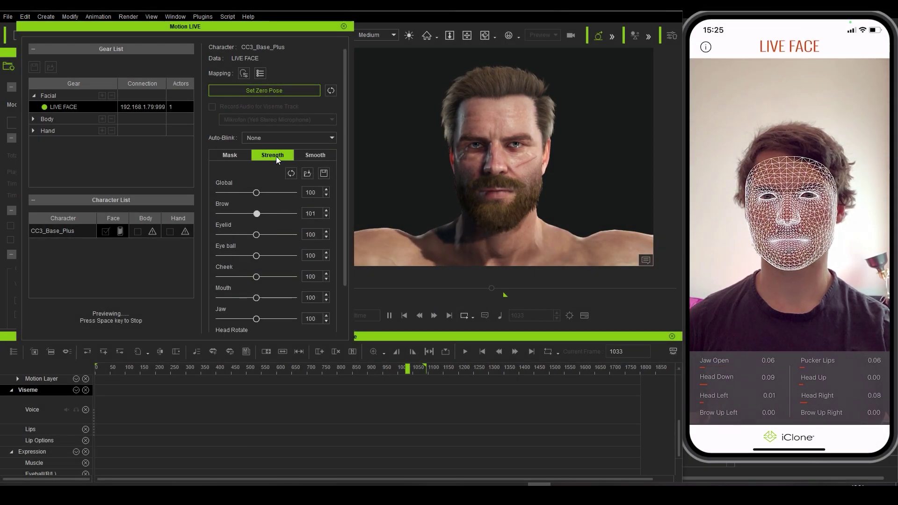
{"action": "left_click_drag", "start_coordinate": [258, 193], "coordinate": [317, 198]}
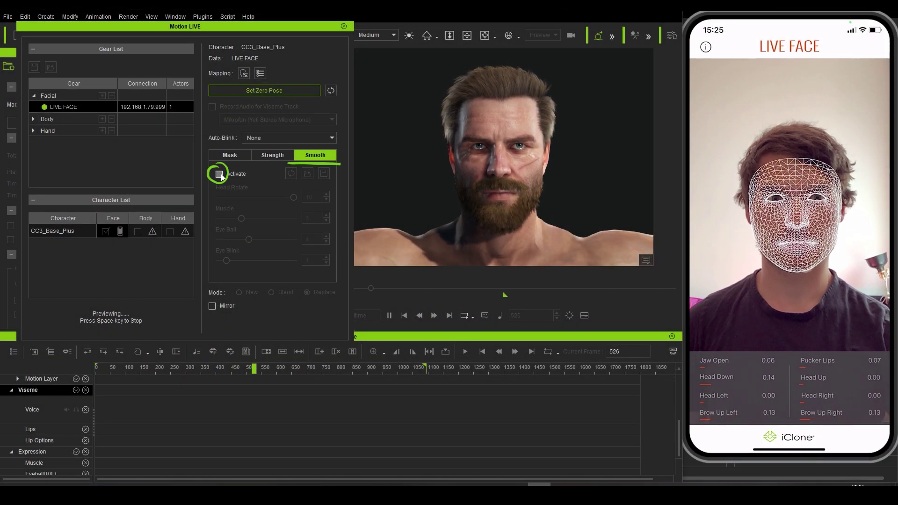
{"action": "left_click", "coordinate": [219, 174]}
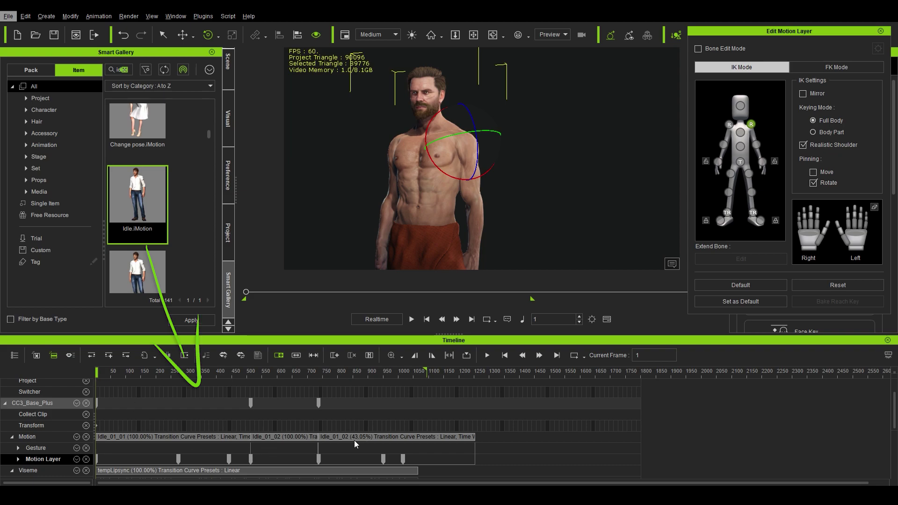
Step: At frame 511, rotate the left arm and shoulder outward, then stop playback
{"action": "left_click_drag", "start_coordinate": [114, 372], "coordinate": [251, 373]}
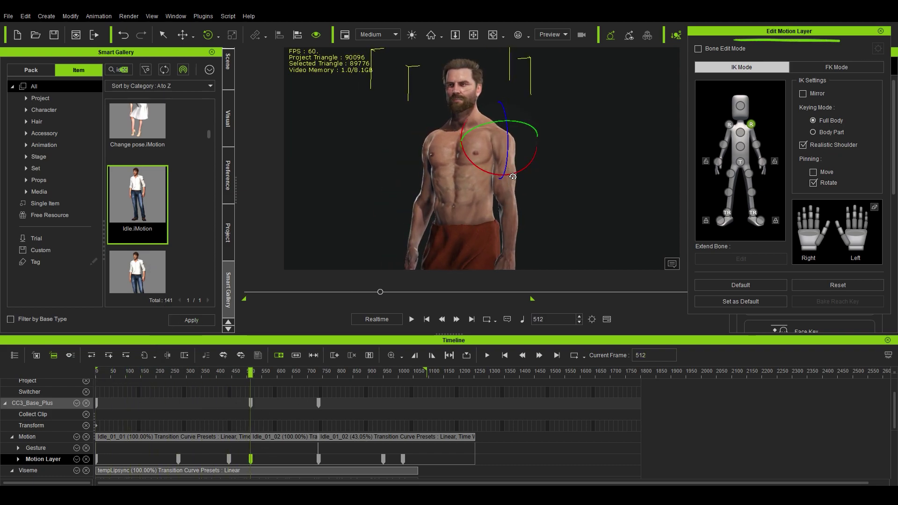
{"action": "left_click_drag", "start_coordinate": [514, 182], "coordinate": [513, 169]}
{"action": "left_click_drag", "start_coordinate": [502, 134], "coordinate": [506, 133]}
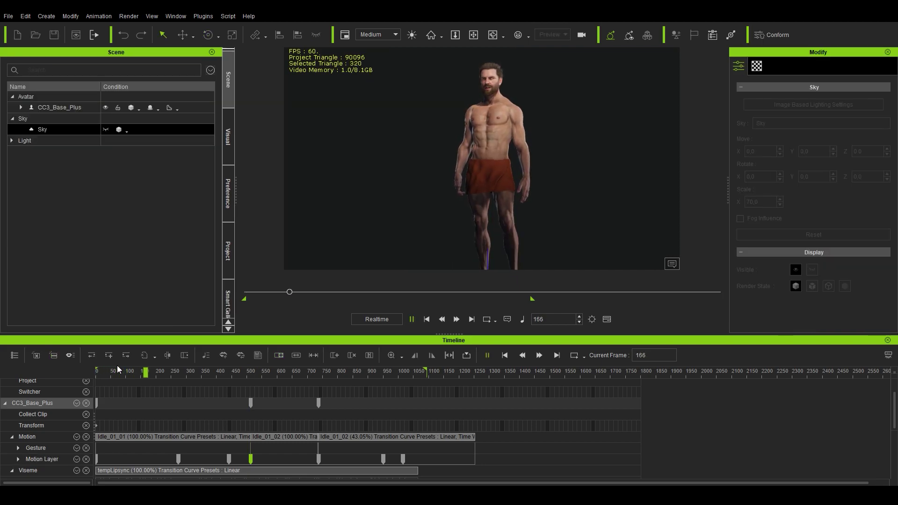
{"action": "key", "text": "space"}
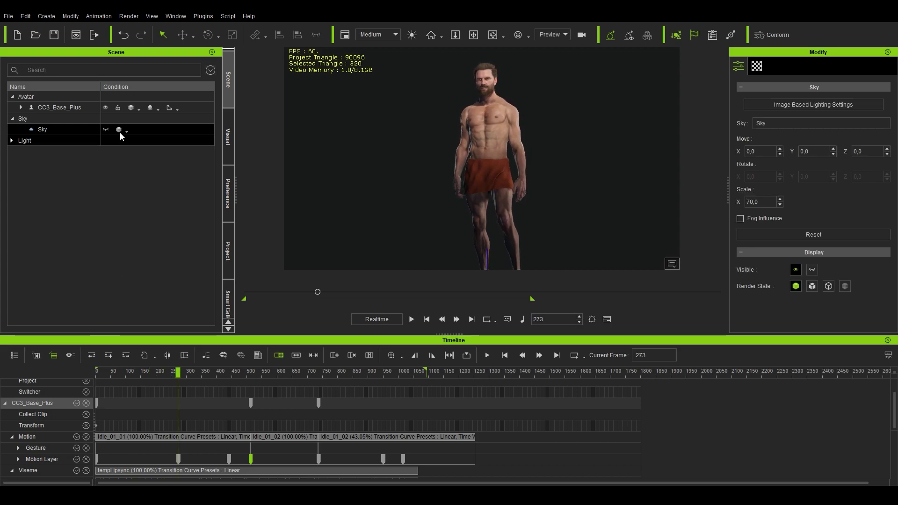
Step: Export the character as FBX for Blender (24 fps, frames 1–1088, embedded textures), then open Blender's add-on preferences
{"action": "left_click", "coordinate": [9, 16]}
{"action": "mouse_move", "coordinate": [23, 93]}
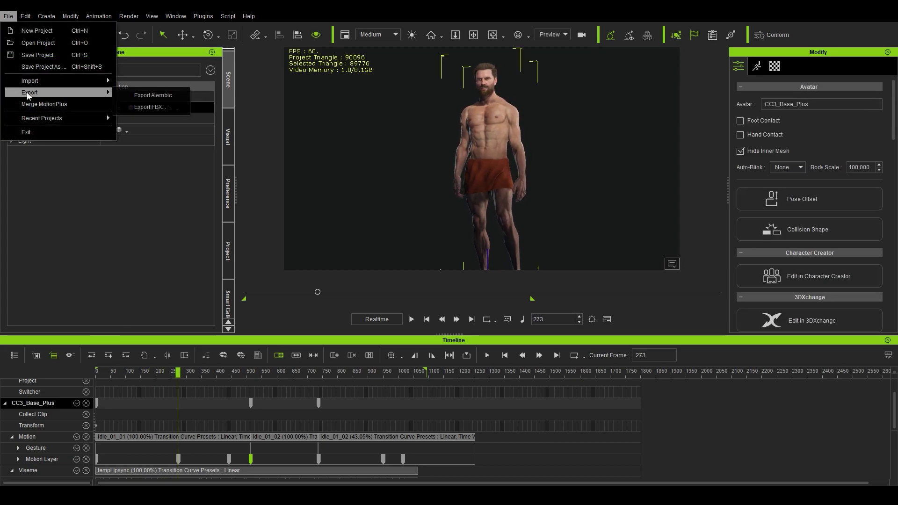
{"action": "left_click", "coordinate": [159, 108]}
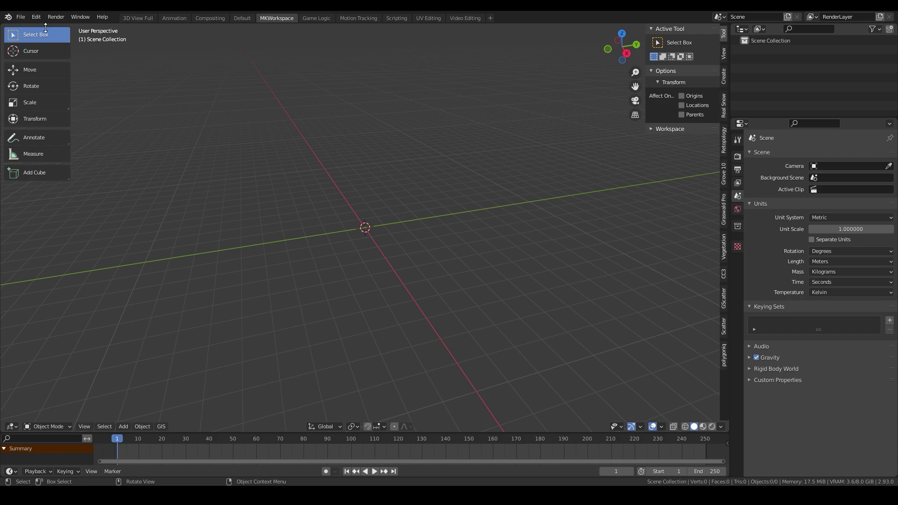
{"action": "left_click", "coordinate": [36, 17]}
{"action": "left_click", "coordinate": [63, 164]}
{"action": "left_click", "coordinate": [58, 107]}
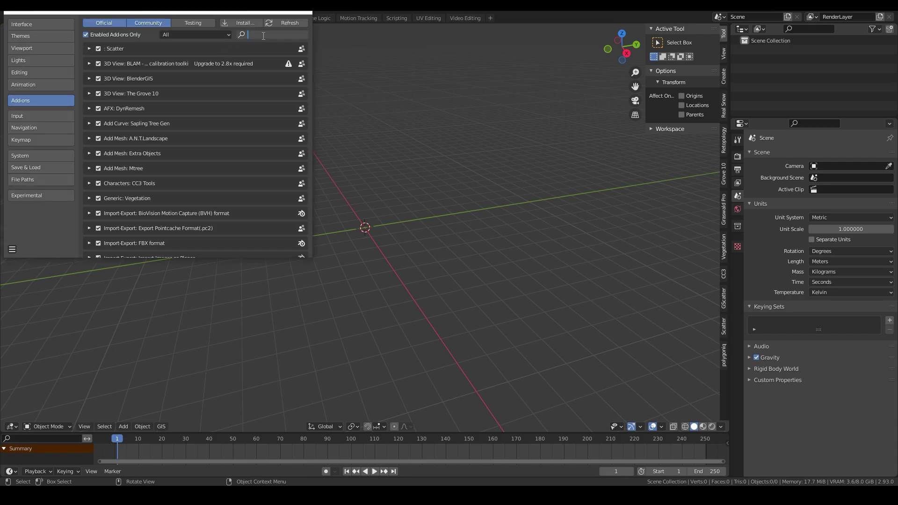
Step: Install the cc3_blender_tools-main.zip add-on and review its CC3 Tools details
{"action": "left_click", "coordinate": [247, 24]}
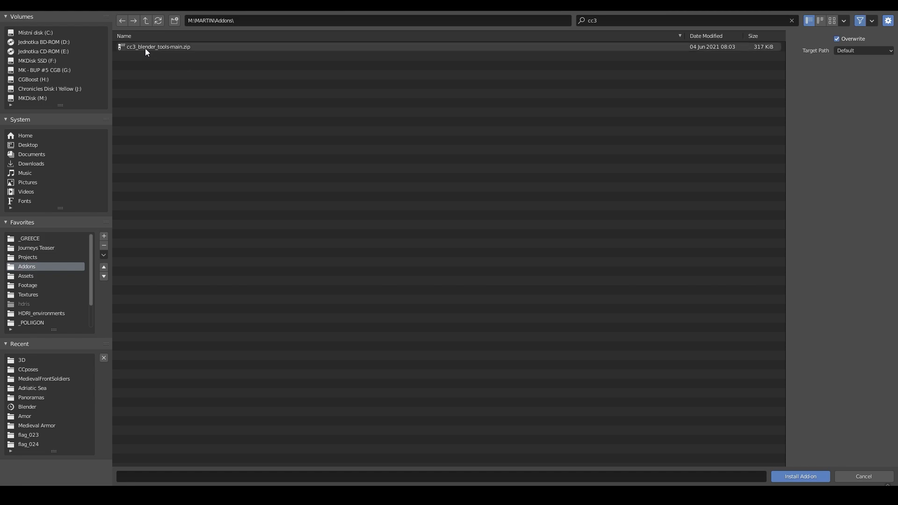
{"action": "double_click", "coordinate": [145, 47]}
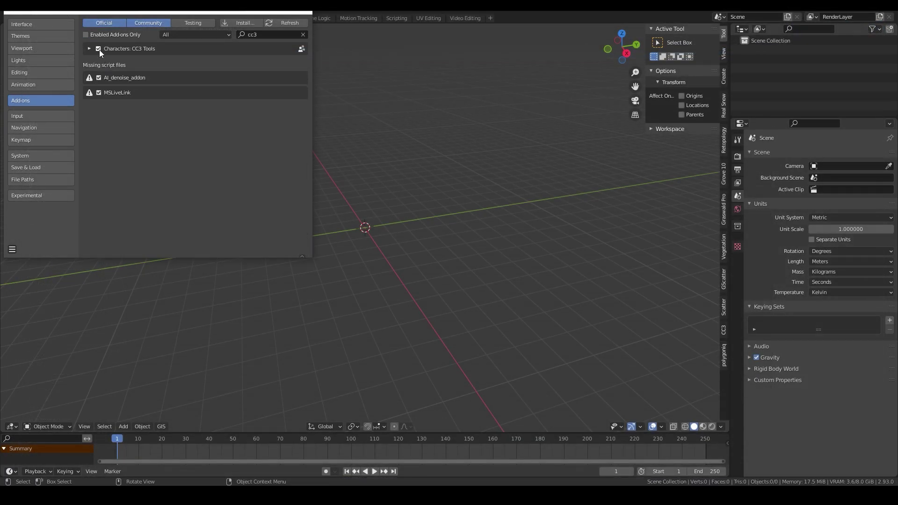
{"action": "left_click", "coordinate": [89, 49]}
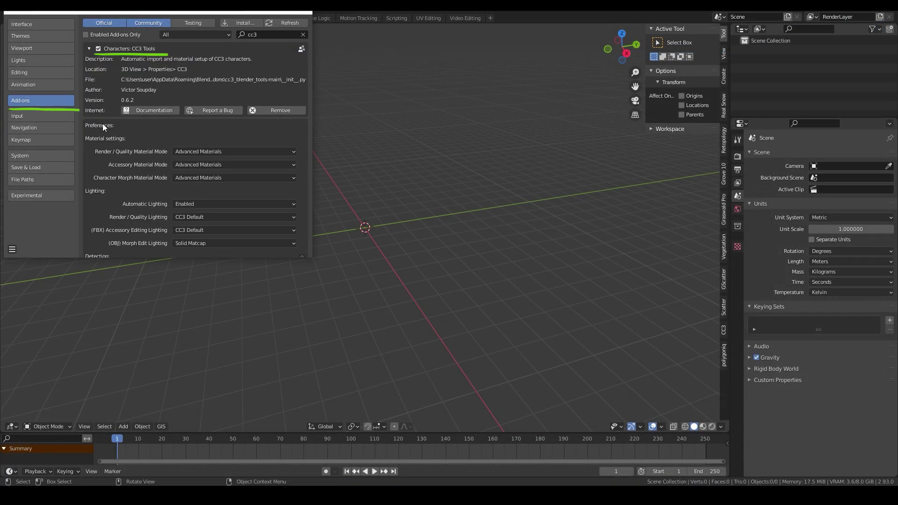
{"action": "left_click", "coordinate": [301, 10]}
Step: Import the Character Creator character file from the CC3 Tools panel
{"action": "left_click", "coordinate": [723, 326]}
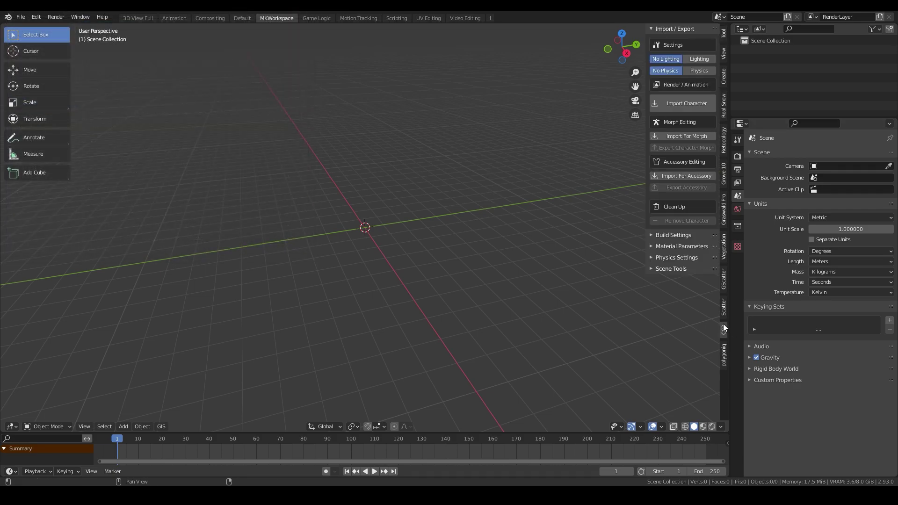
{"action": "left_click", "coordinate": [694, 106]}
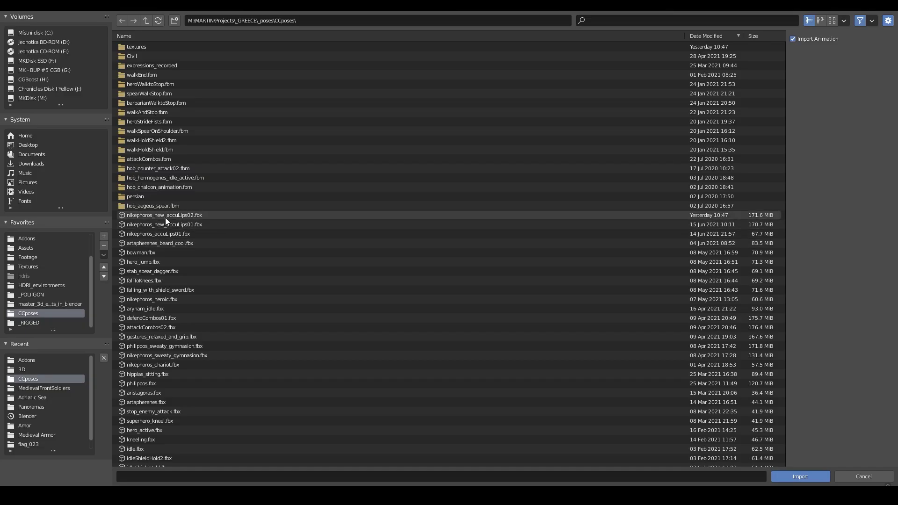
{"action": "double_click", "coordinate": [165, 218]}
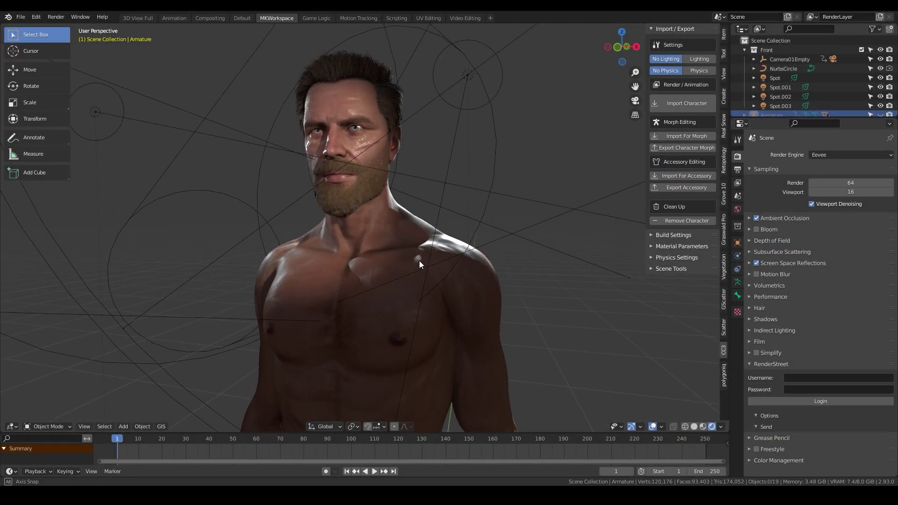
Step: Lower the skin specular from 0.400 to 0.150 and shift the hair root colour's hue
{"action": "middle_click_drag", "start_coordinate": [419, 260], "coordinate": [468, 263]}
{"action": "scroll", "coordinate": [474, 265], "scroll_direction": "up", "scroll_amount": 2}
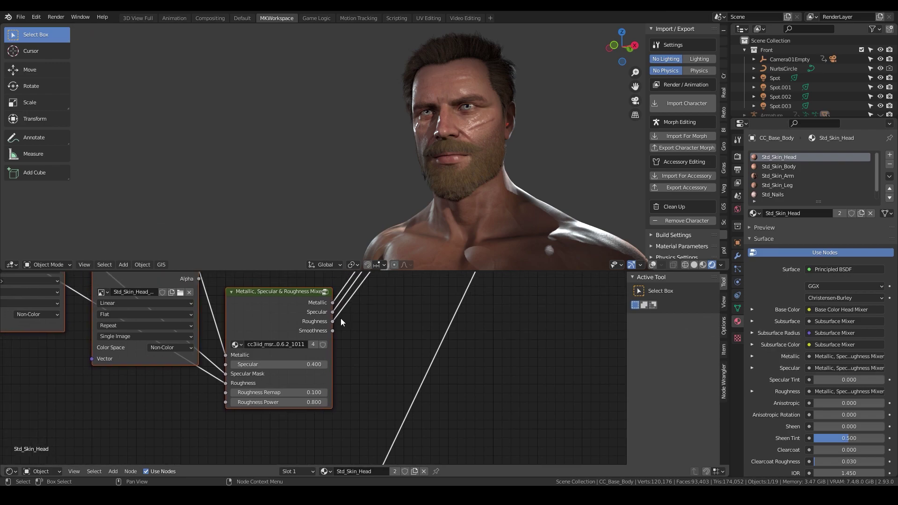
{"action": "left_click_drag", "start_coordinate": [280, 365], "coordinate": [262, 364]}
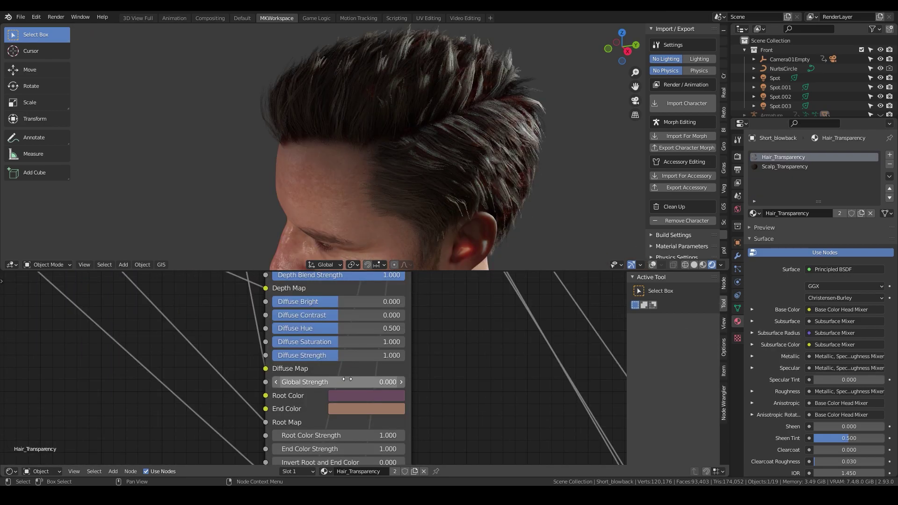
{"action": "left_click", "coordinate": [371, 397]}
{"action": "mouse_move", "coordinate": [395, 250]}
{"action": "left_mouse_down"}
{"action": "mouse_move", "coordinate": [433, 241]}
{"action": "mouse_move", "coordinate": [433, 257]}
{"action": "left_mouse_up"}
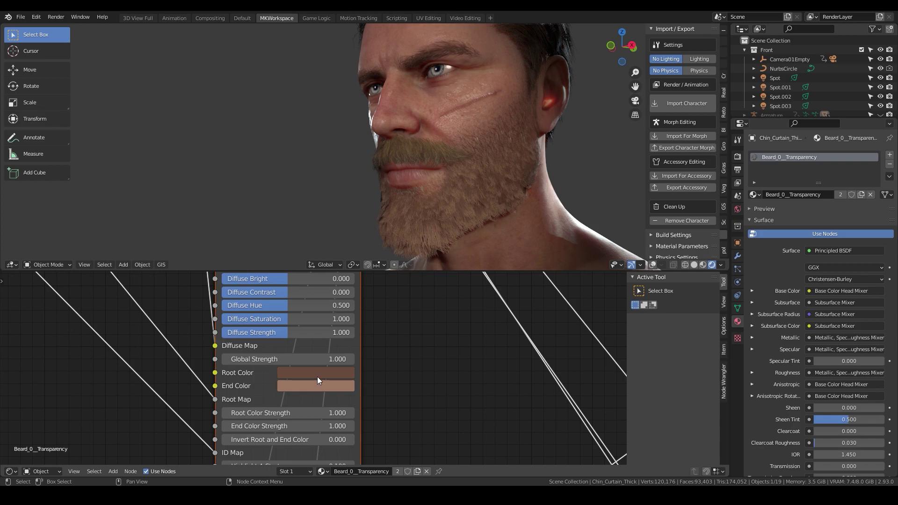
Step: Darken the beard's root colour and its end colour almost to black
{"action": "left_click", "coordinate": [315, 374]}
{"action": "left_click_drag", "start_coordinate": [382, 250], "coordinate": [382, 262]}
{"action": "left_click", "coordinate": [313, 386]}
{"action": "left_click_drag", "start_coordinate": [382, 224], "coordinate": [382, 276]}
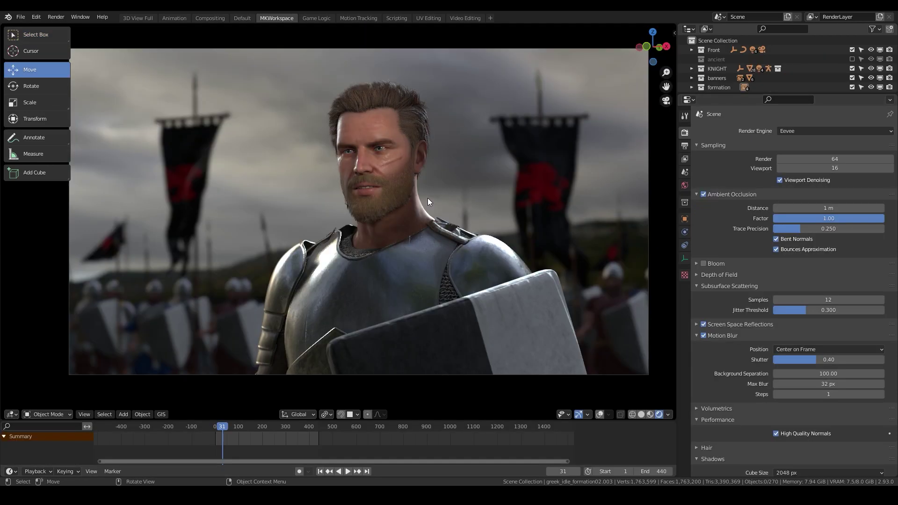
Step: Orbit out to the soldier formation and sky, then play the animation from the camera view
{"action": "middle_click_drag", "start_coordinate": [427, 198], "coordinate": [470, 207]}
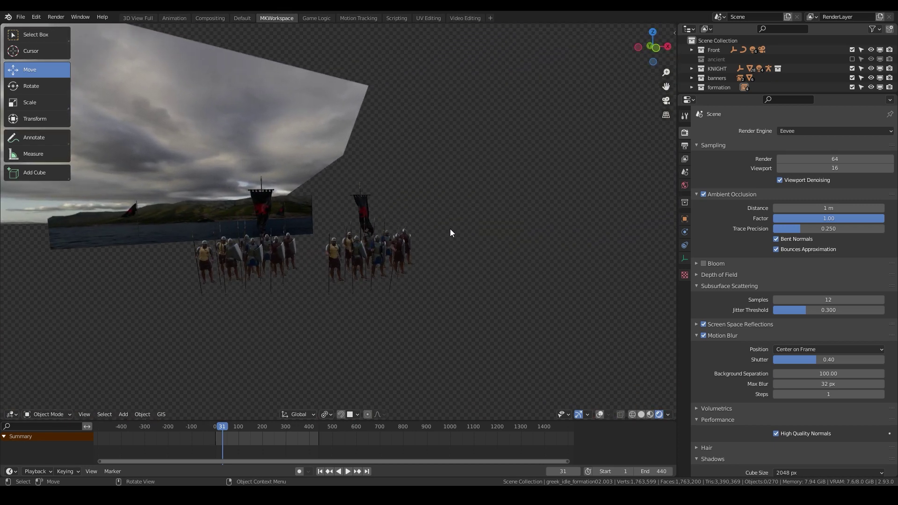
{"action": "middle_click_drag", "start_coordinate": [402, 272], "coordinate": [363, 264]}
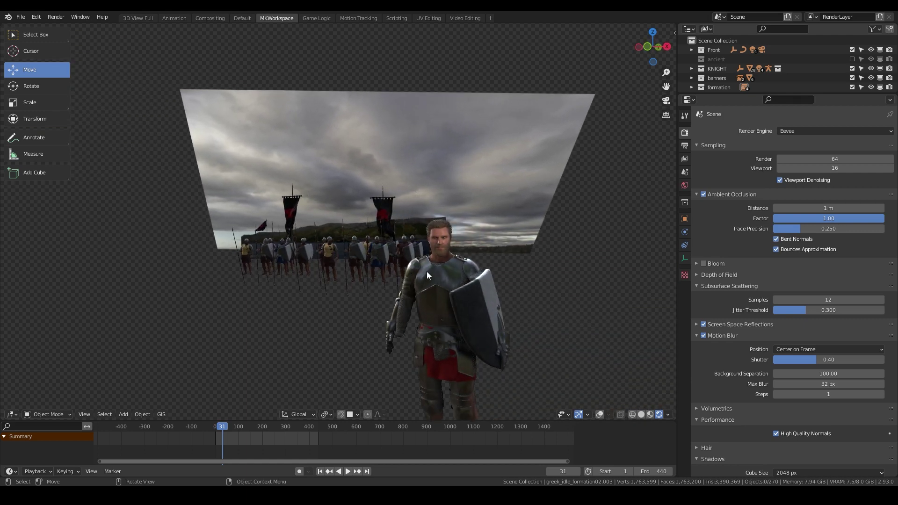
{"action": "key", "text": "KP_0"}
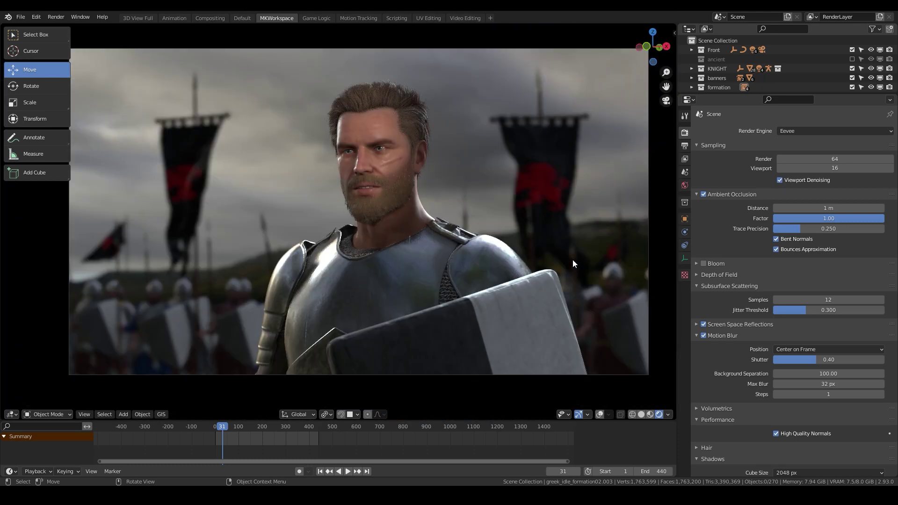
{"action": "key", "text": "shift+Left"}
{"action": "left_click", "coordinate": [350, 470]}
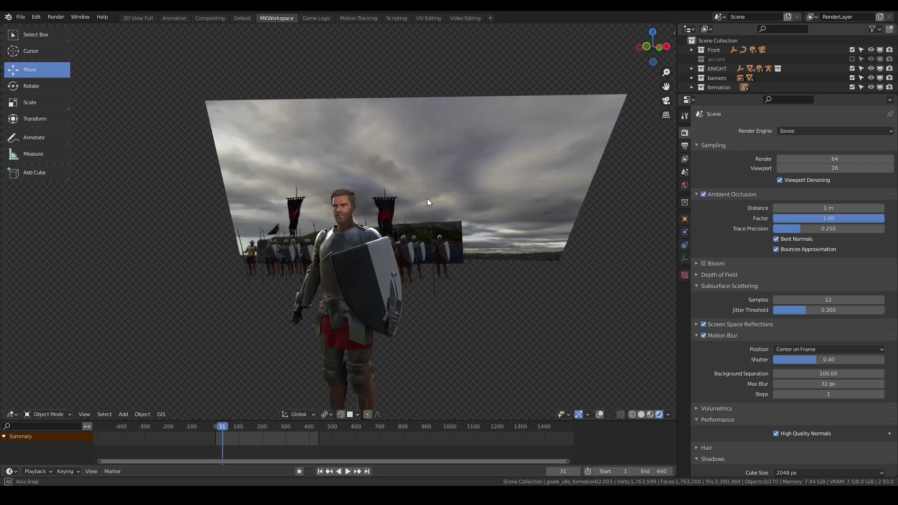
Step: Orbit again around sky plane, soldiers and knight, and replay the animation through the camera
{"action": "middle_click_drag", "start_coordinate": [428, 198], "coordinate": [471, 206]}
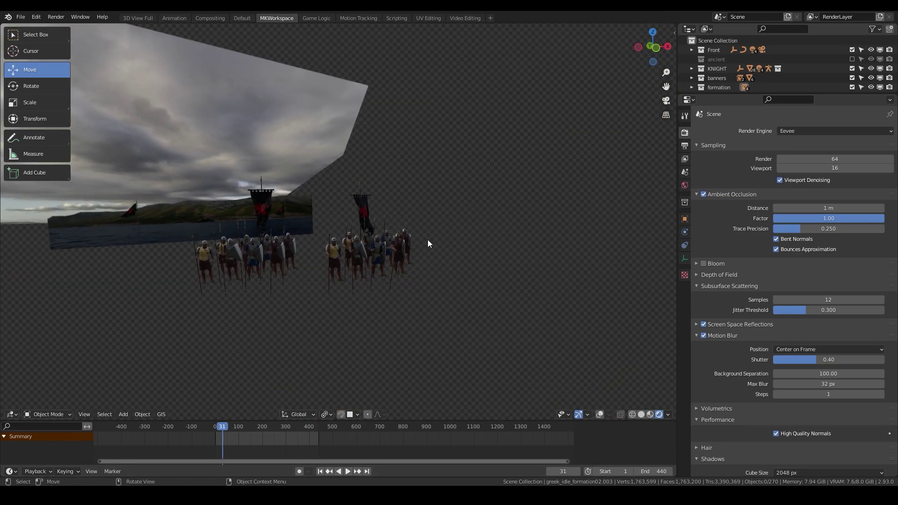
{"action": "middle_click_drag", "start_coordinate": [402, 272], "coordinate": [364, 264]}
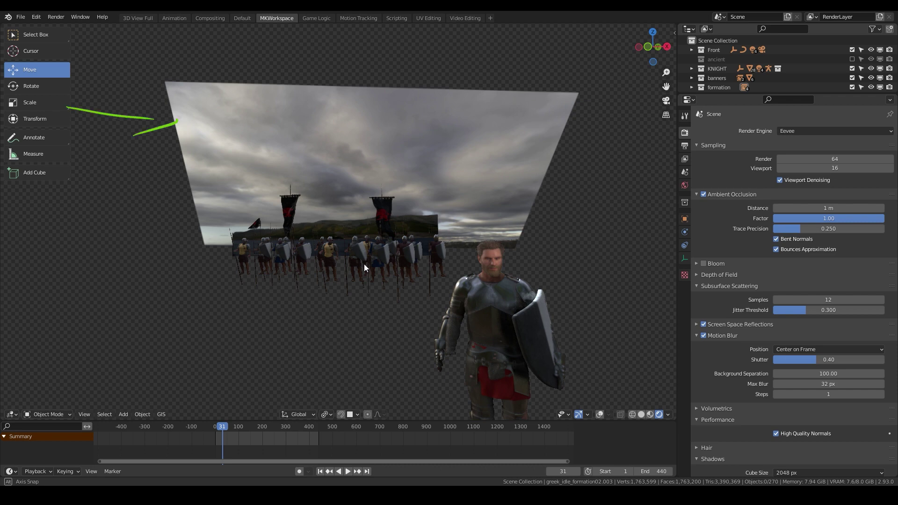
{"action": "key", "text": "KP_0"}
{"action": "key", "text": "shift+Left"}
{"action": "left_click", "coordinate": [350, 471]}
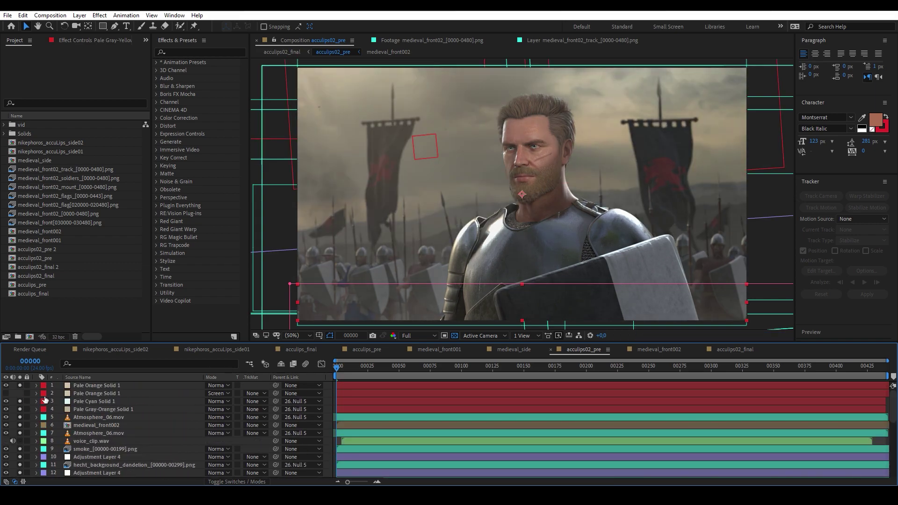
Step: Switch to the acculips02_final composition via the viewer breadcrumb
{"action": "left_click", "coordinate": [288, 52]}
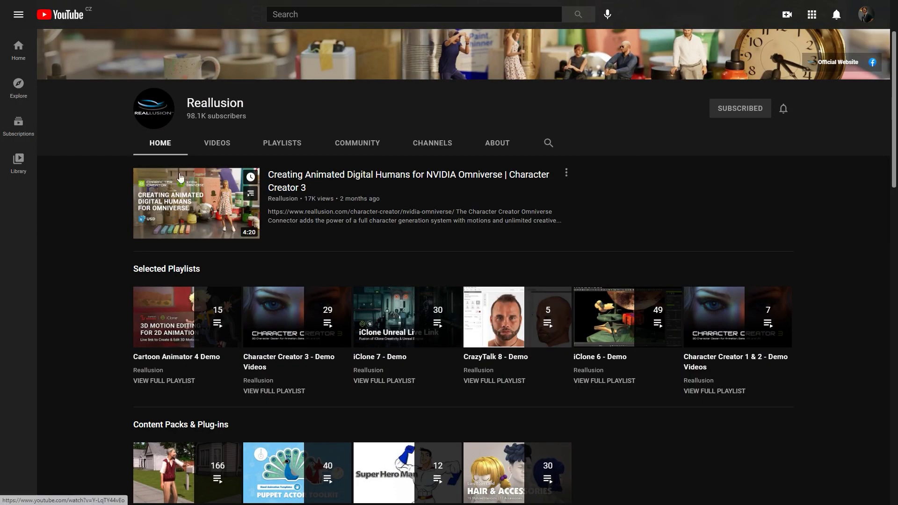
Step: On the Reallusion channel's Videos tab, open the Master Class AccuLips talking animation video
{"action": "left_click", "coordinate": [216, 143]}
{"action": "scroll", "coordinate": [55, 286], "scroll_direction": "down", "scroll_amount": 15}
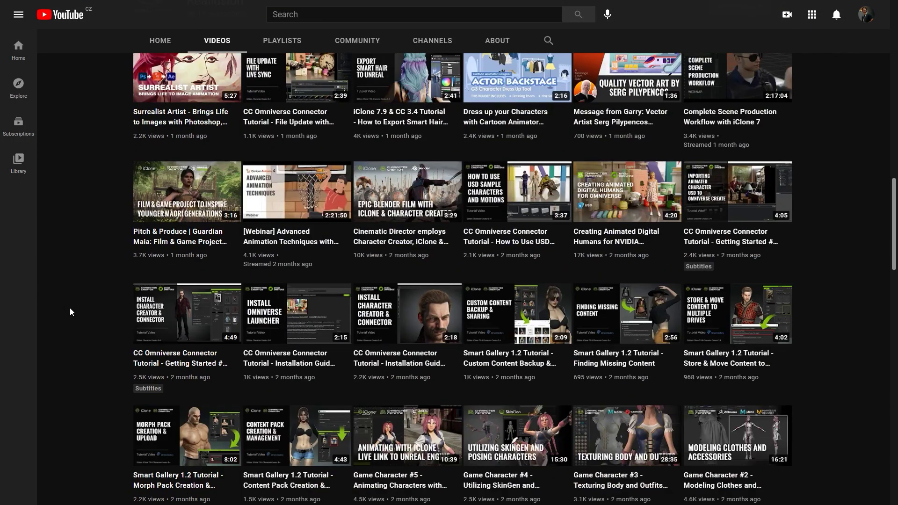
{"action": "scroll", "coordinate": [378, 364], "scroll_direction": "down", "scroll_amount": 4}
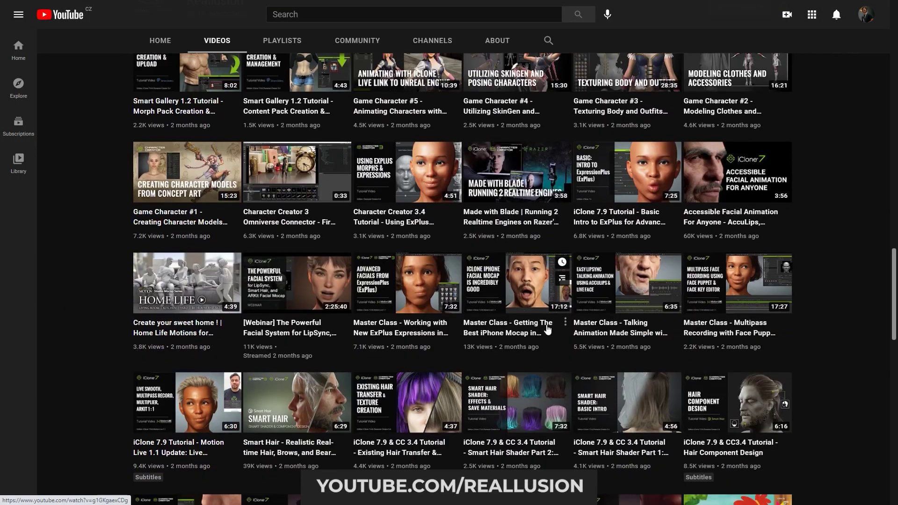
{"action": "left_click", "coordinate": [618, 276]}
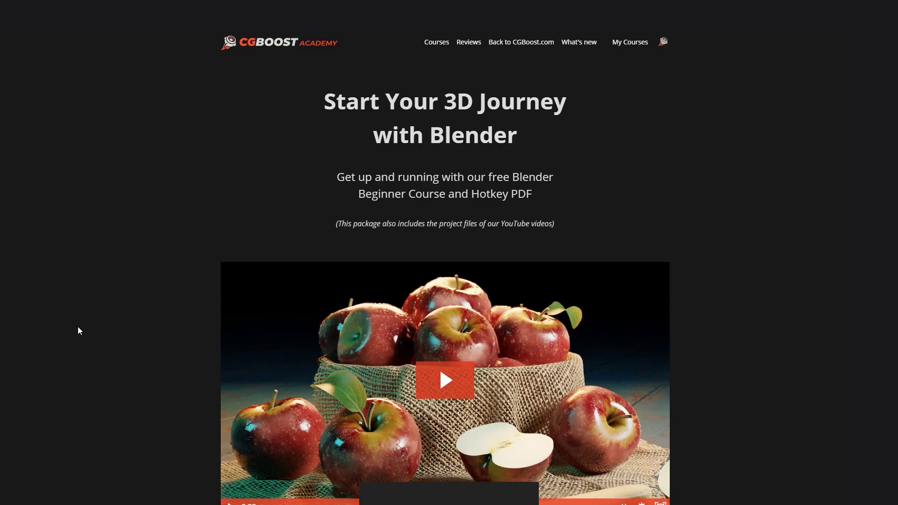
Step: Browse the beginner course page, then open Master 3D Environments in Blender from the Courses list
{"action": "scroll", "coordinate": [78, 326], "scroll_direction": "down", "scroll_amount": 12}
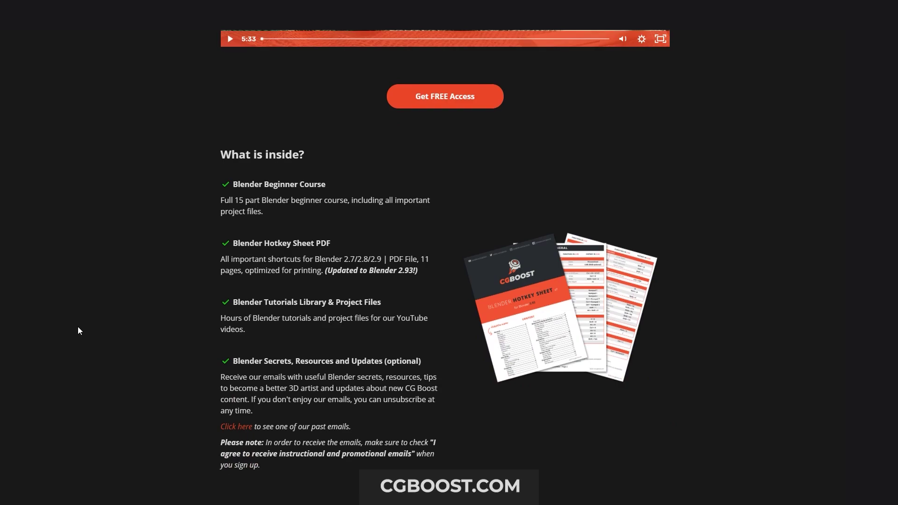
{"action": "scroll", "coordinate": [71, 335], "scroll_direction": "down", "scroll_amount": 5}
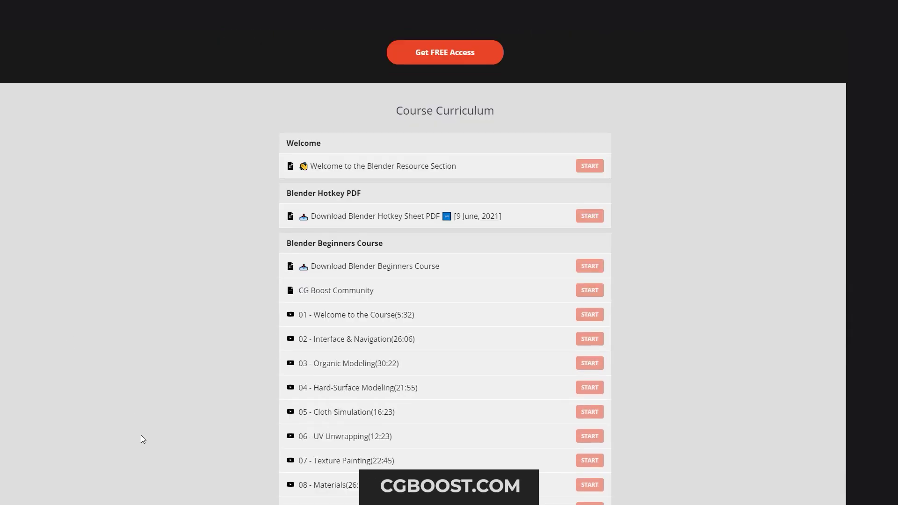
{"action": "scroll", "coordinate": [150, 336], "scroll_direction": "up", "scroll_amount": 17}
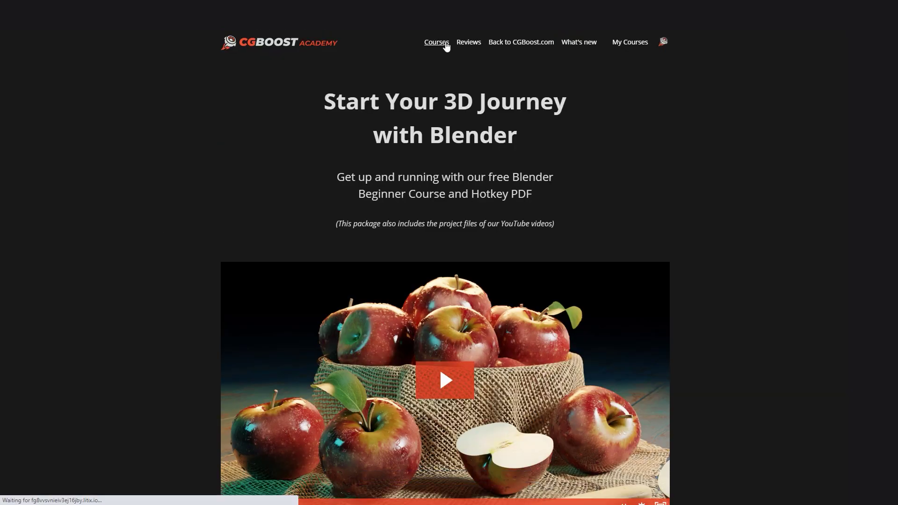
{"action": "left_click", "coordinate": [446, 44]}
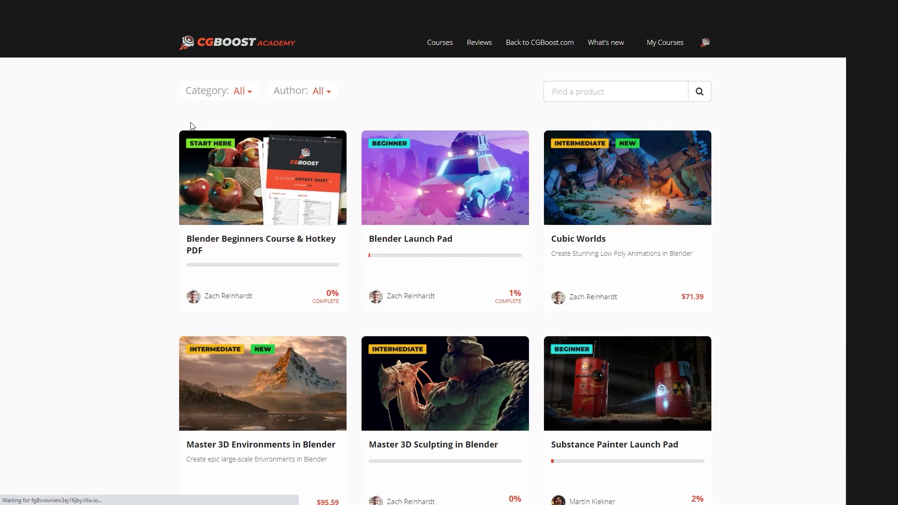
{"action": "left_click", "coordinate": [275, 378]}
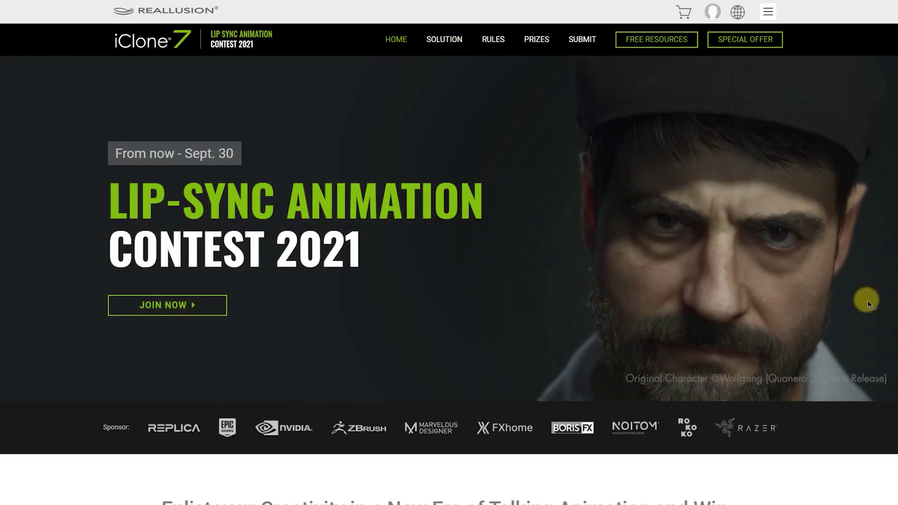
Step: Scroll the contest page past Rules to Join down to the Awards & Prizes section
{"action": "scroll", "coordinate": [64, 245], "scroll_direction": "down", "scroll_amount": 10}
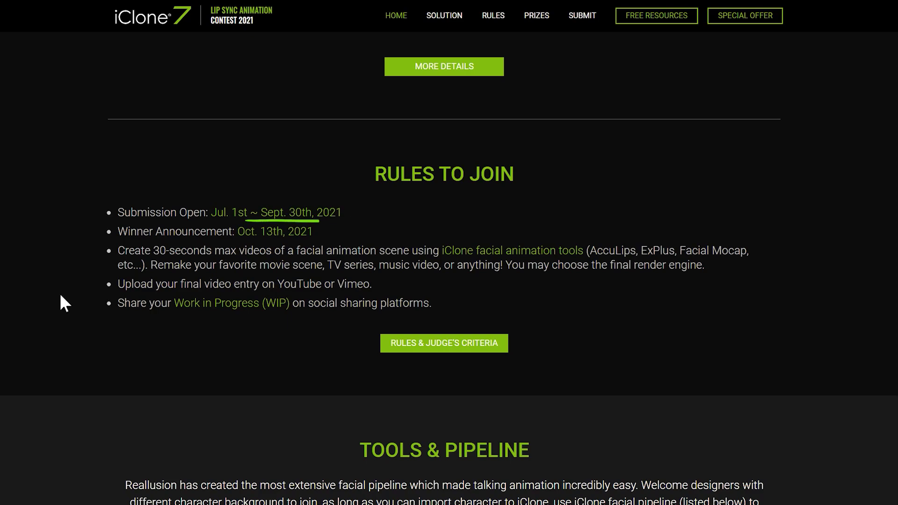
{"action": "scroll", "coordinate": [61, 295], "scroll_direction": "down", "scroll_amount": 6}
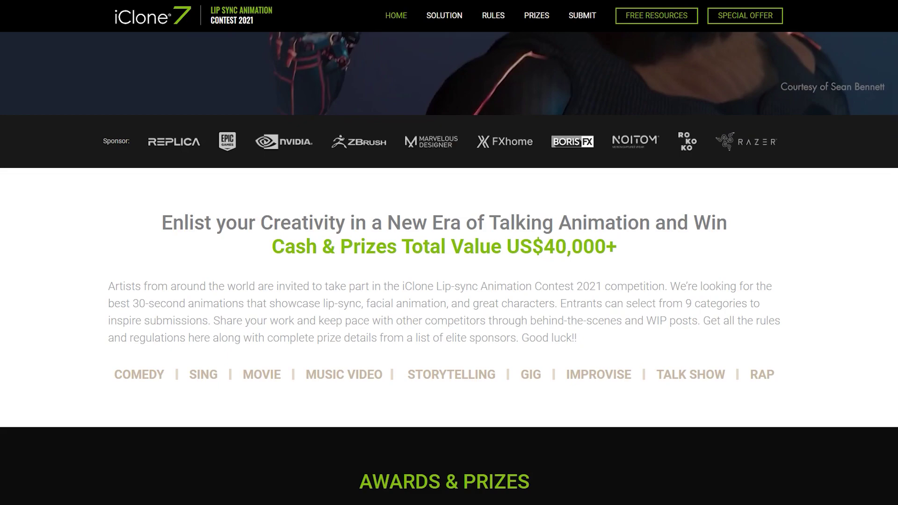
{"action": "scroll", "coordinate": [448, 267], "scroll_direction": "down", "scroll_amount": 6}
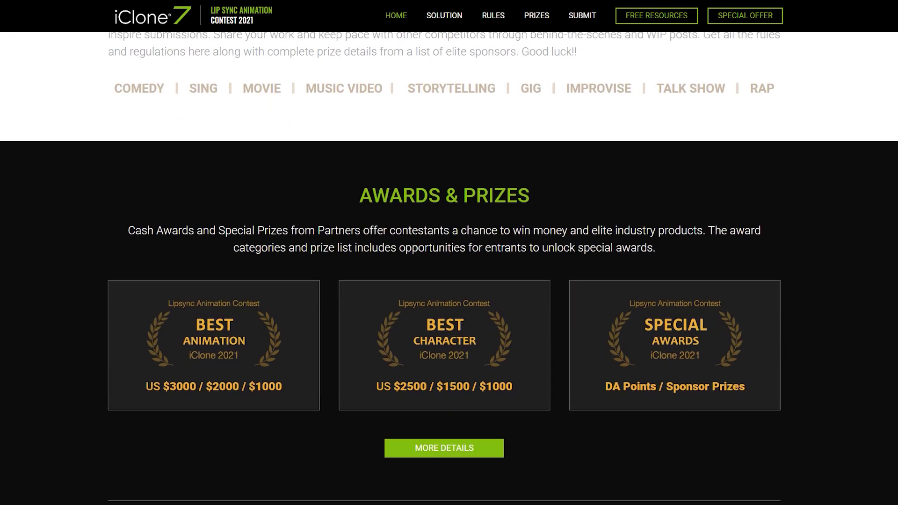